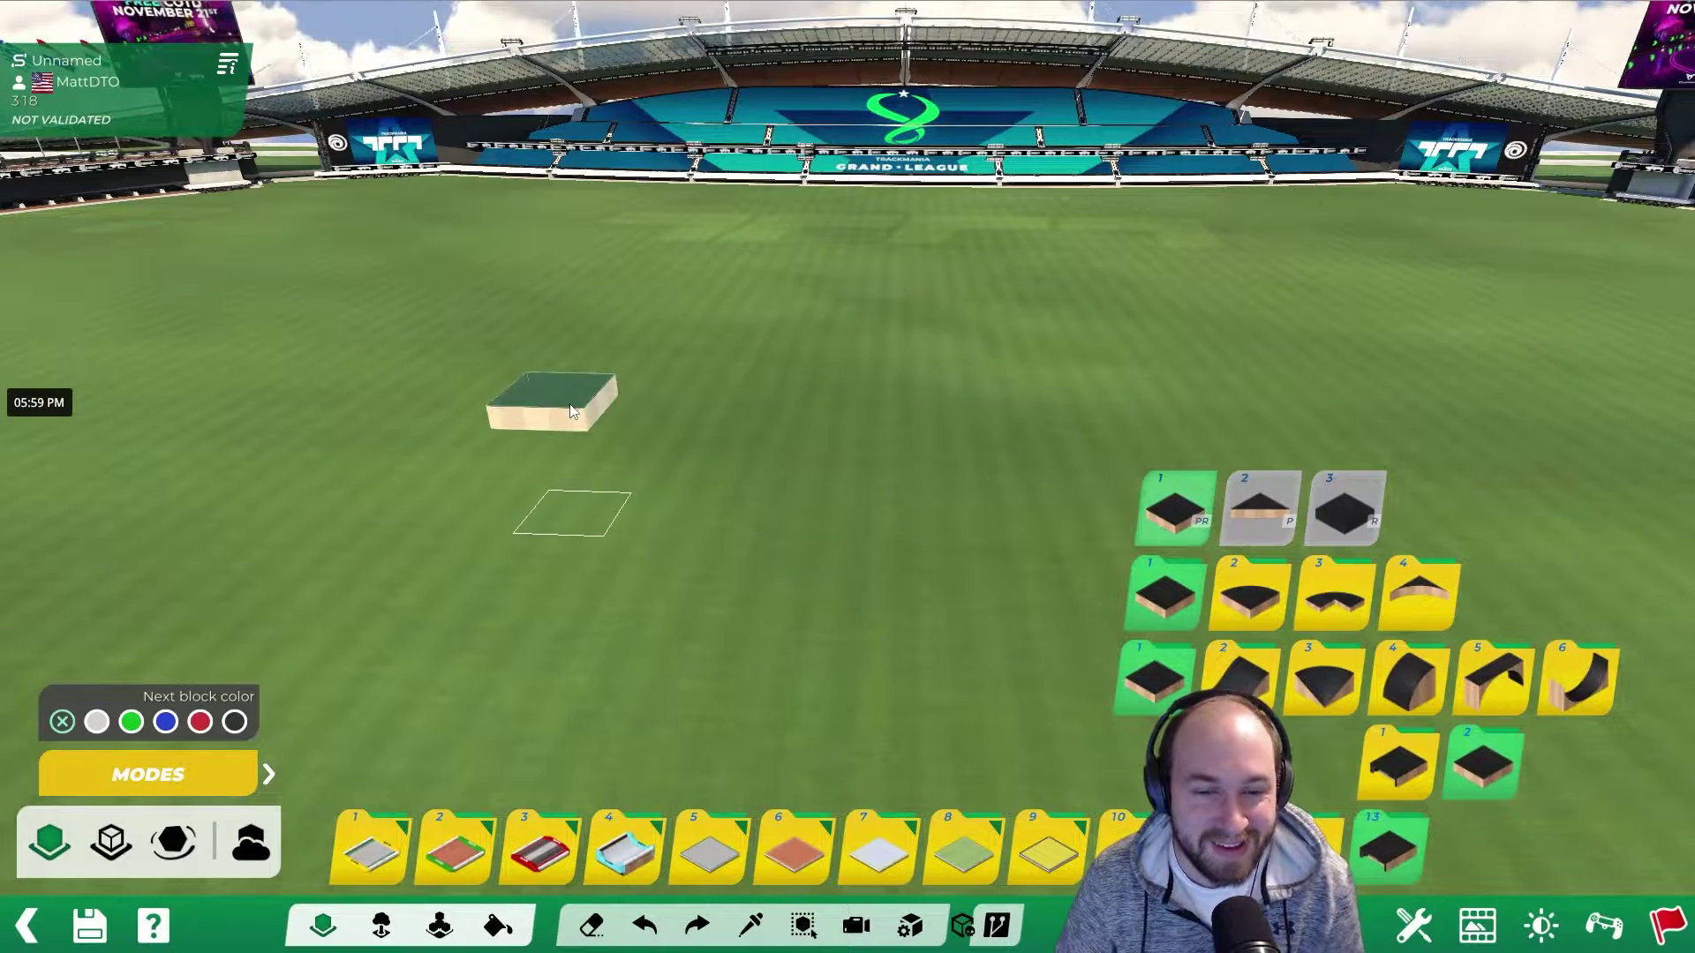
- Place a black-topped wooden platform block raised above the grass in normal block mode and view it from several angles, including underneath
{"action": "left_click", "coordinate": [589, 401]}
{"action": "left_click_drag", "start_coordinate": [591, 401], "coordinate": [710, 466], "text": "alt"}
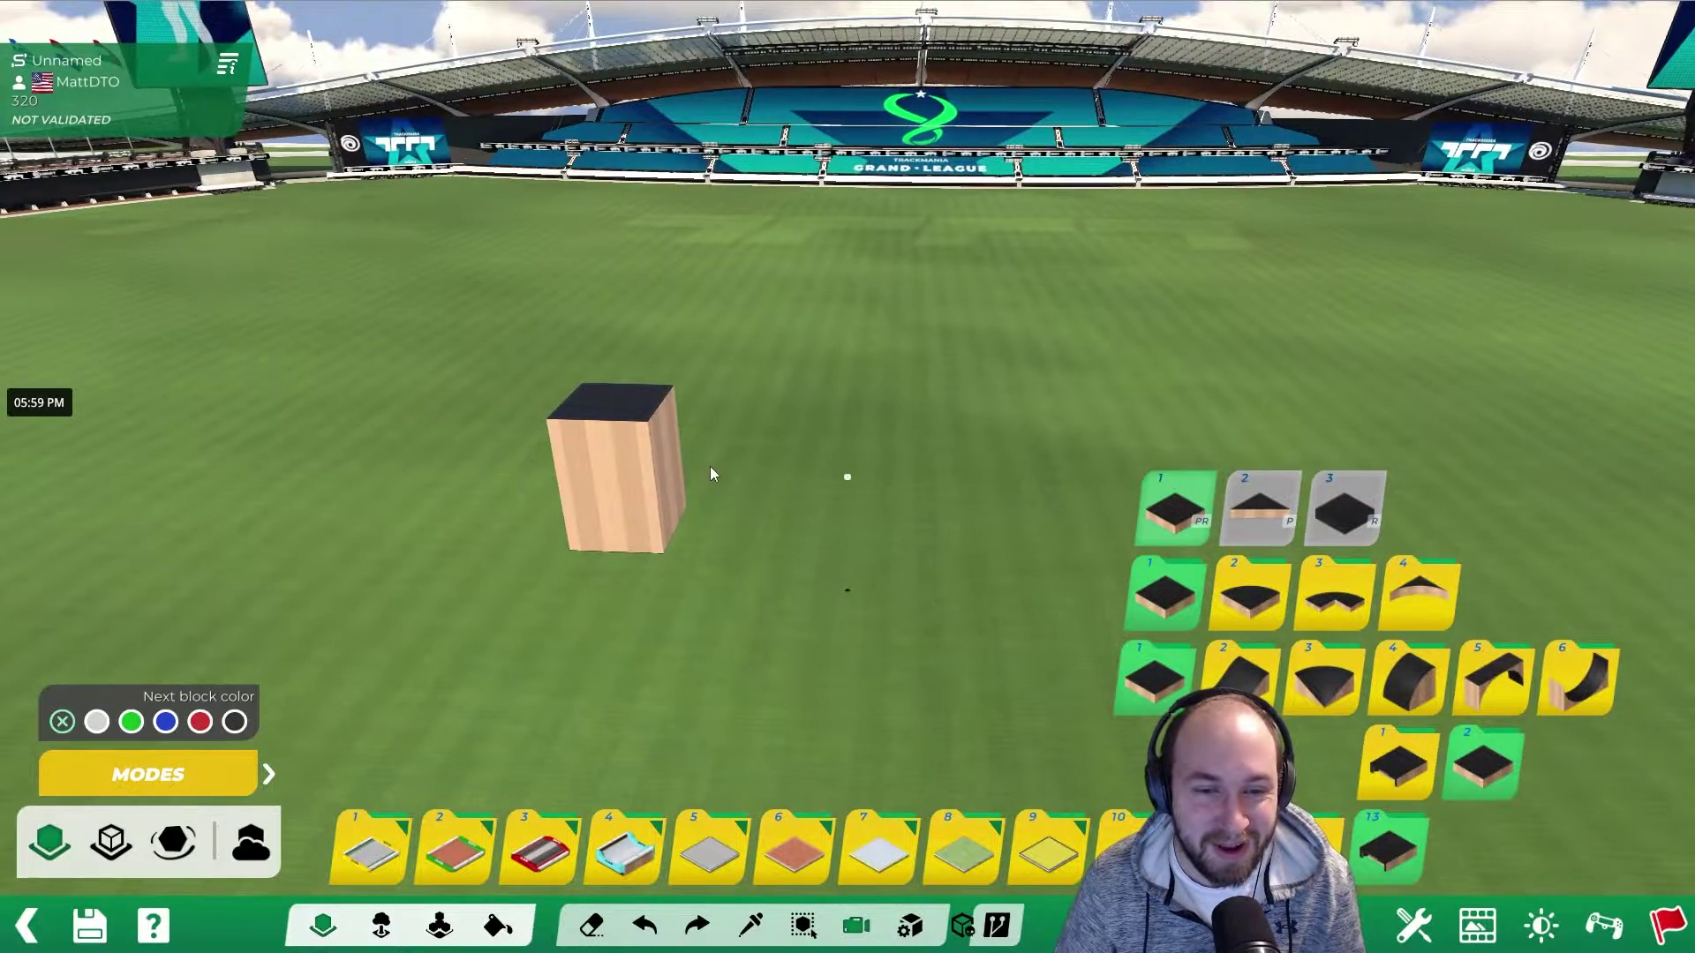
{"action": "right_click_drag", "start_coordinate": [709, 466], "coordinate": [712, 475], "text": "alt"}
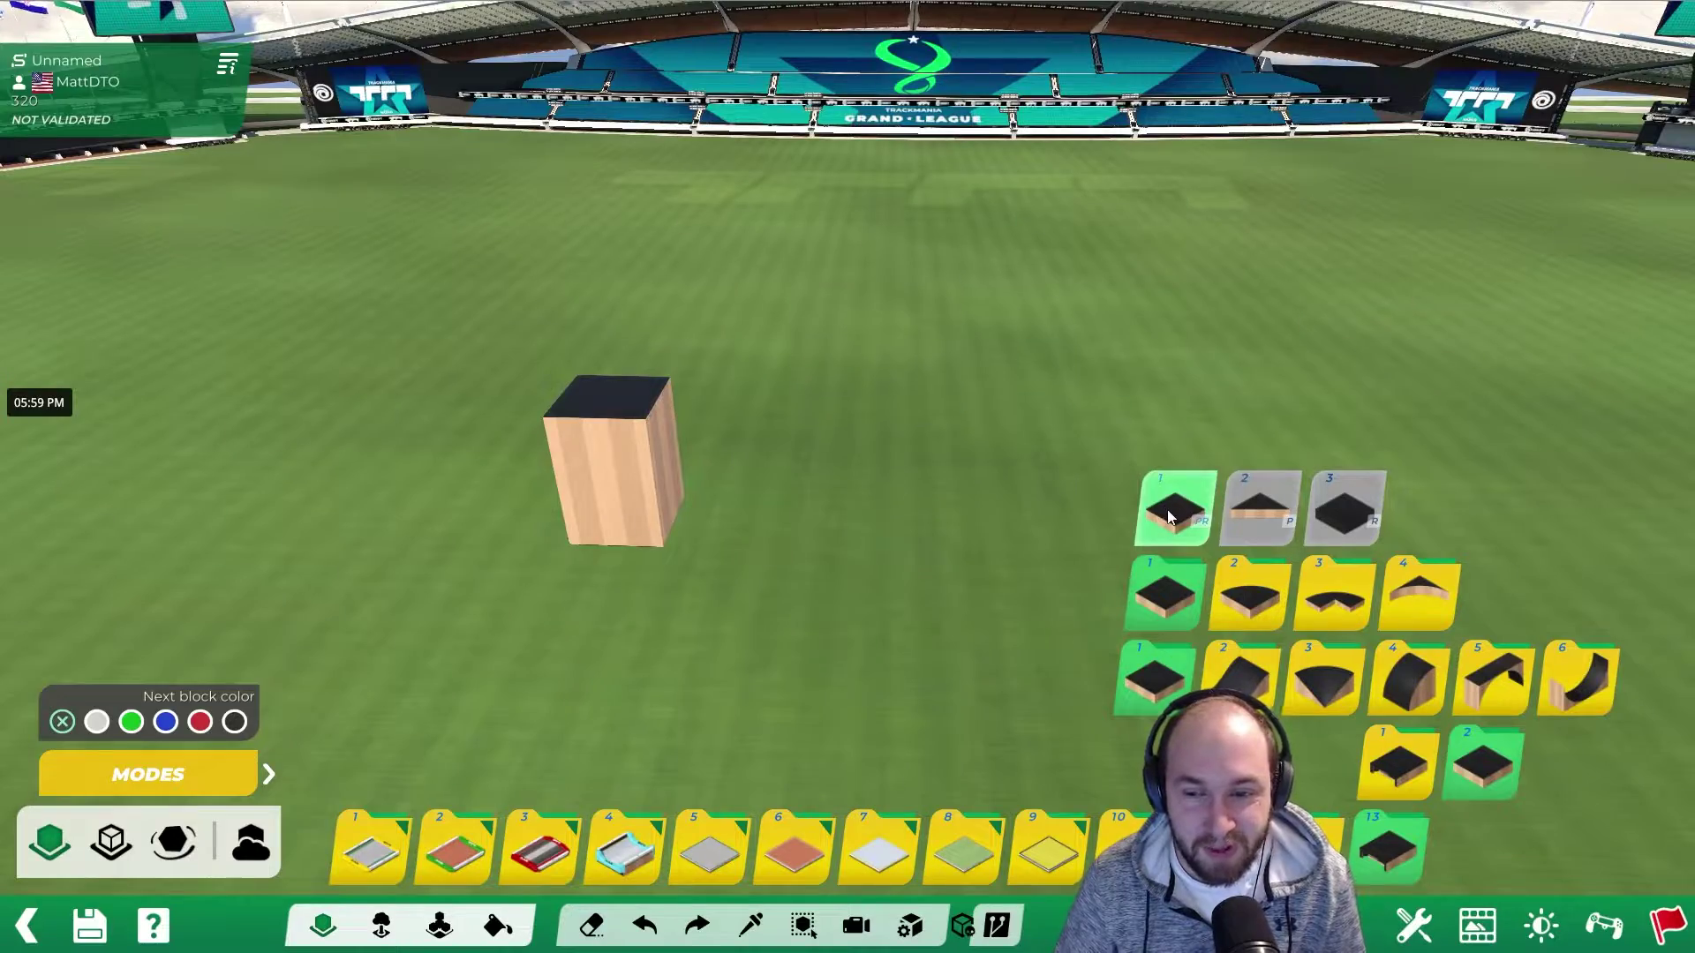
{"action": "scroll", "coordinate": [708, 424], "scroll_direction": "up", "scroll_amount": 4}
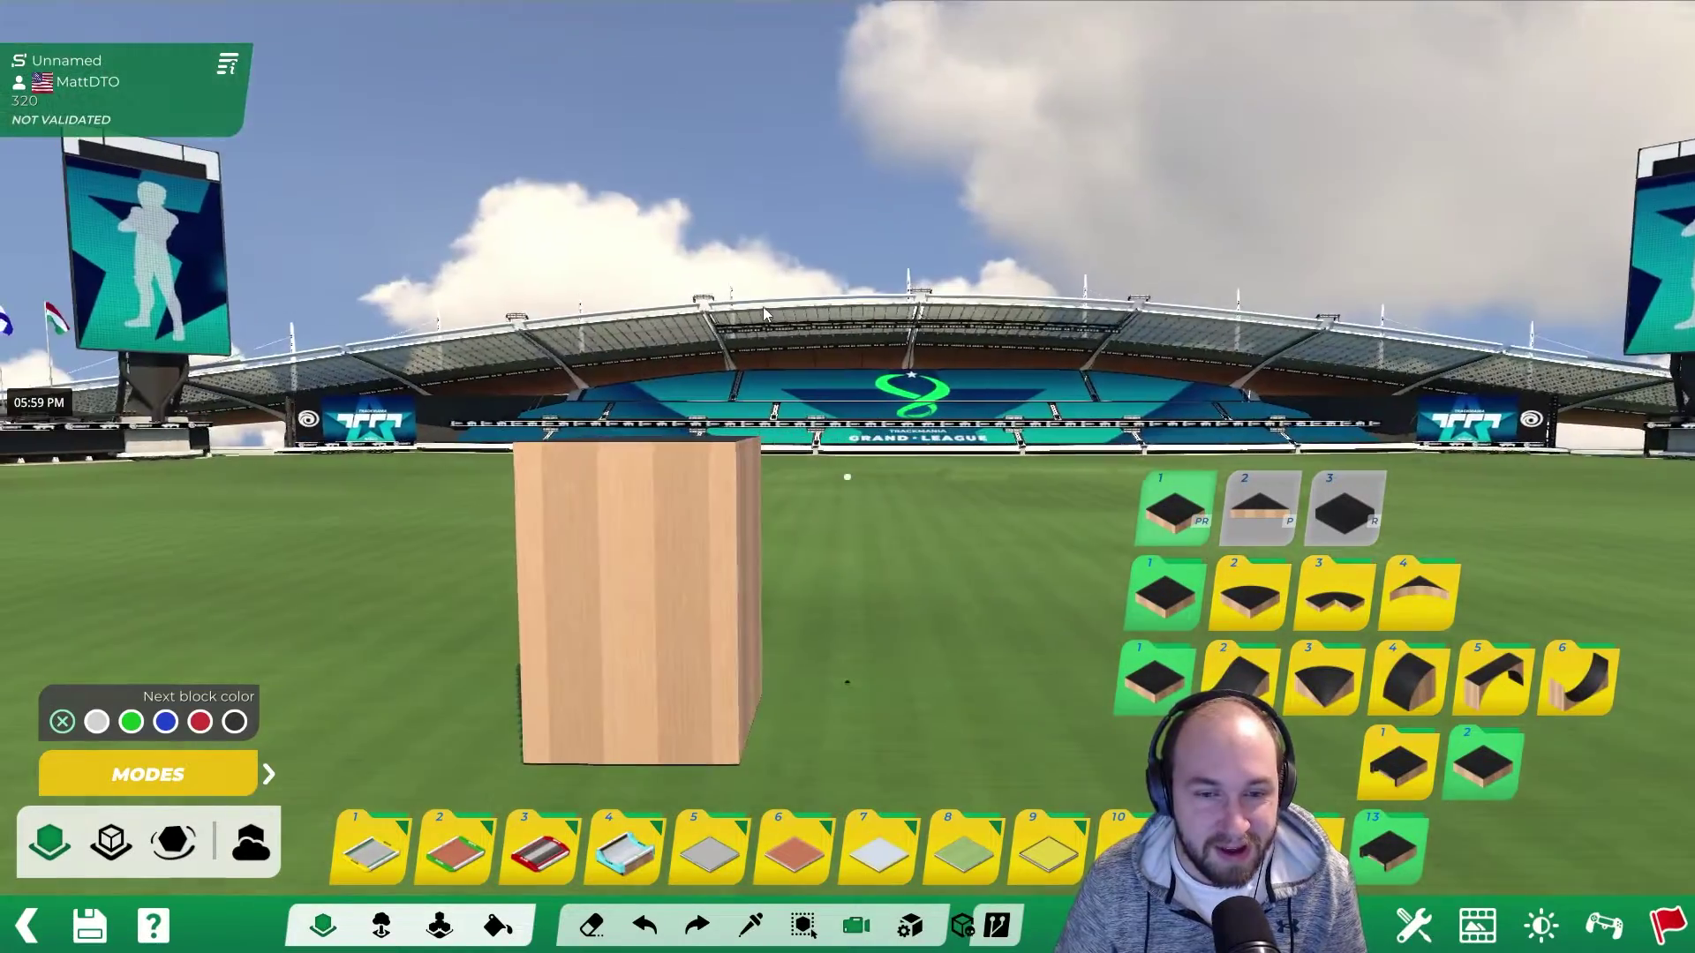
{"action": "right_click_drag", "start_coordinate": [762, 307], "coordinate": [726, 449], "text": "alt"}
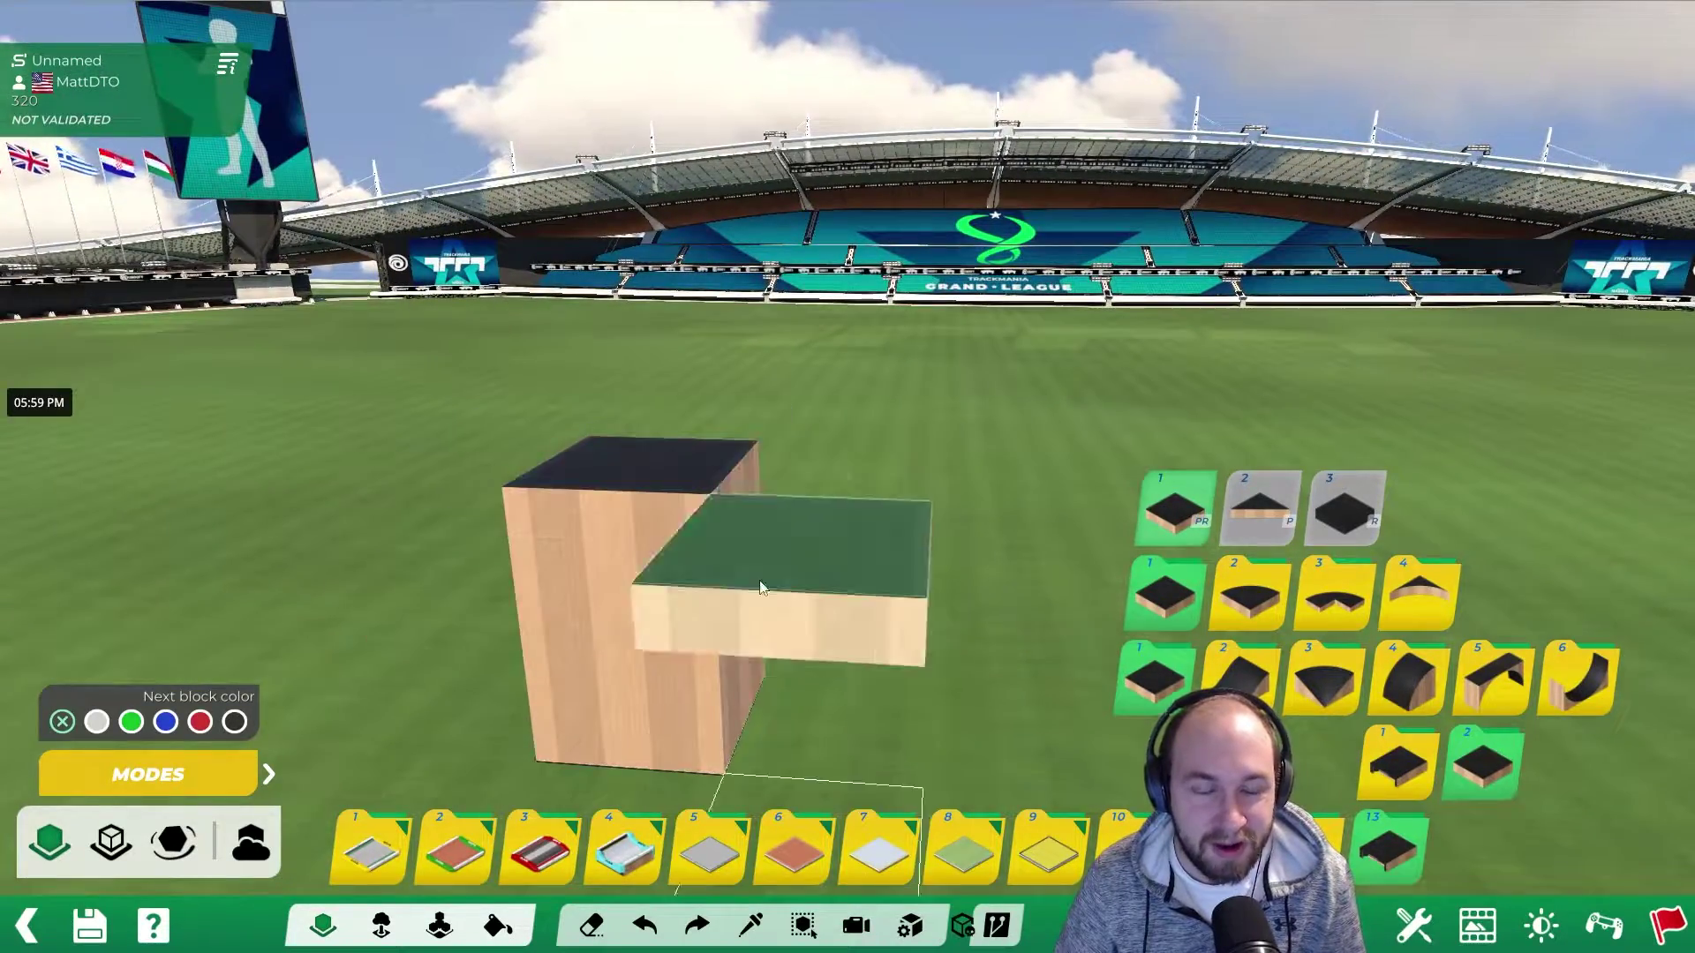
{"action": "right_click_drag", "start_coordinate": [760, 583], "coordinate": [680, 512], "text": "alt"}
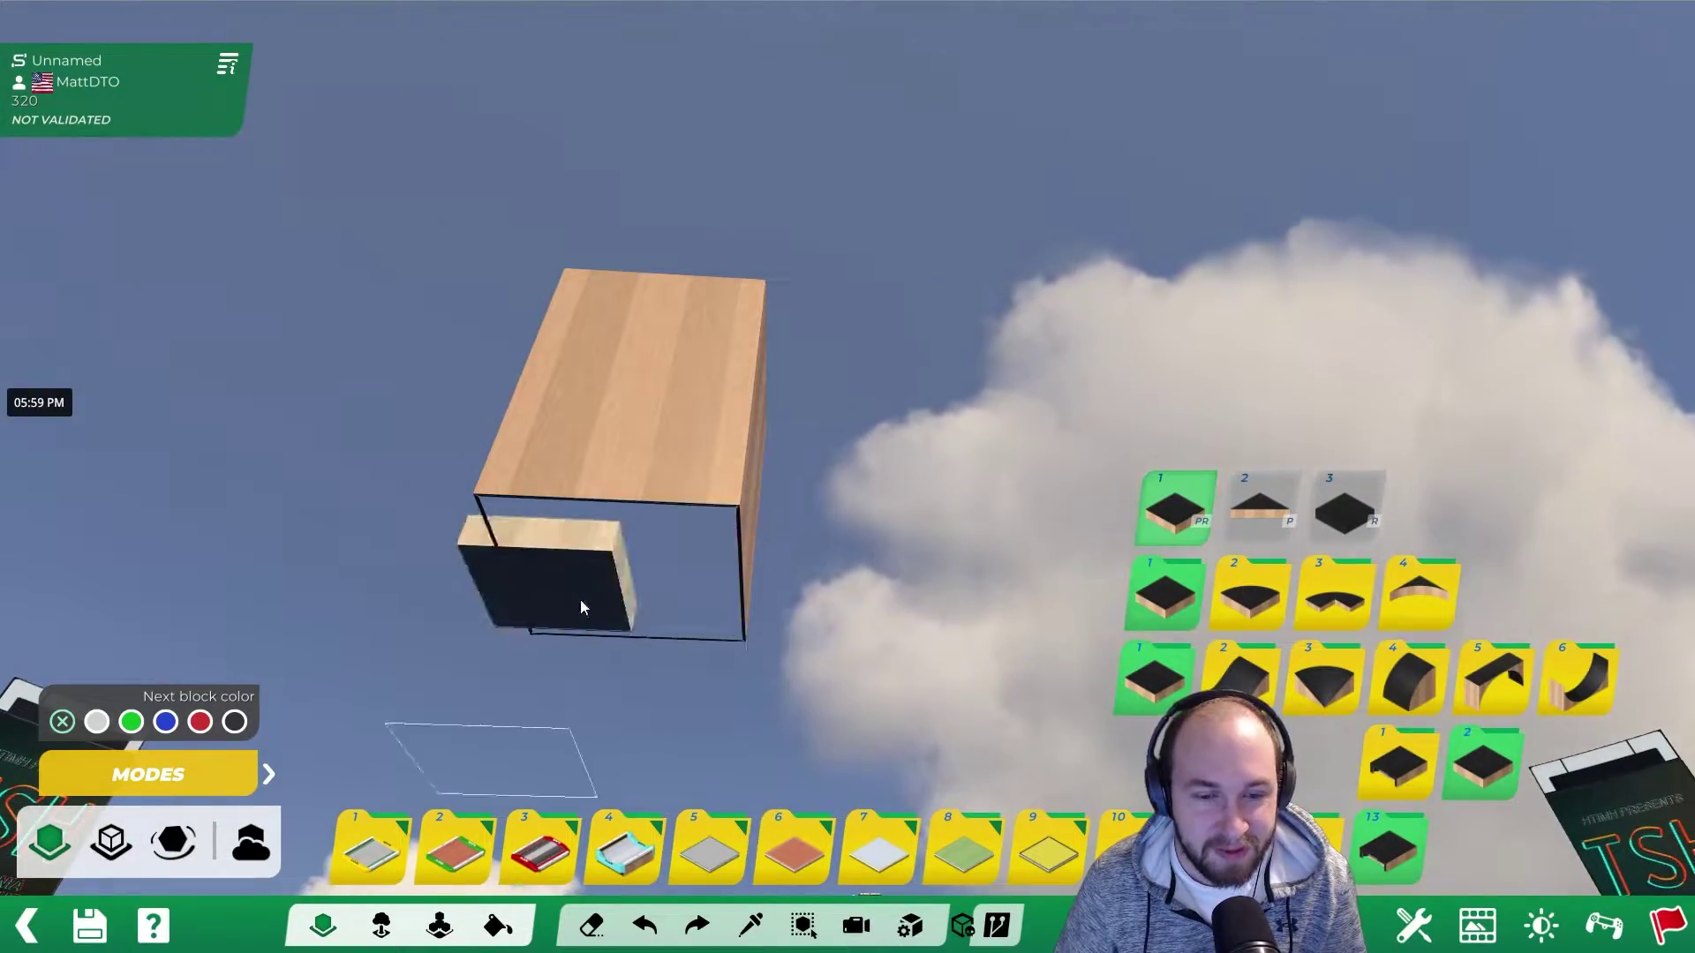
{"action": "right_click_drag", "start_coordinate": [723, 565], "coordinate": [798, 576], "text": "alt"}
- Switch to ghost block mode and place an uncoloured platform block floating beside the wooden pillar
{"action": "left_click", "coordinate": [173, 841]}
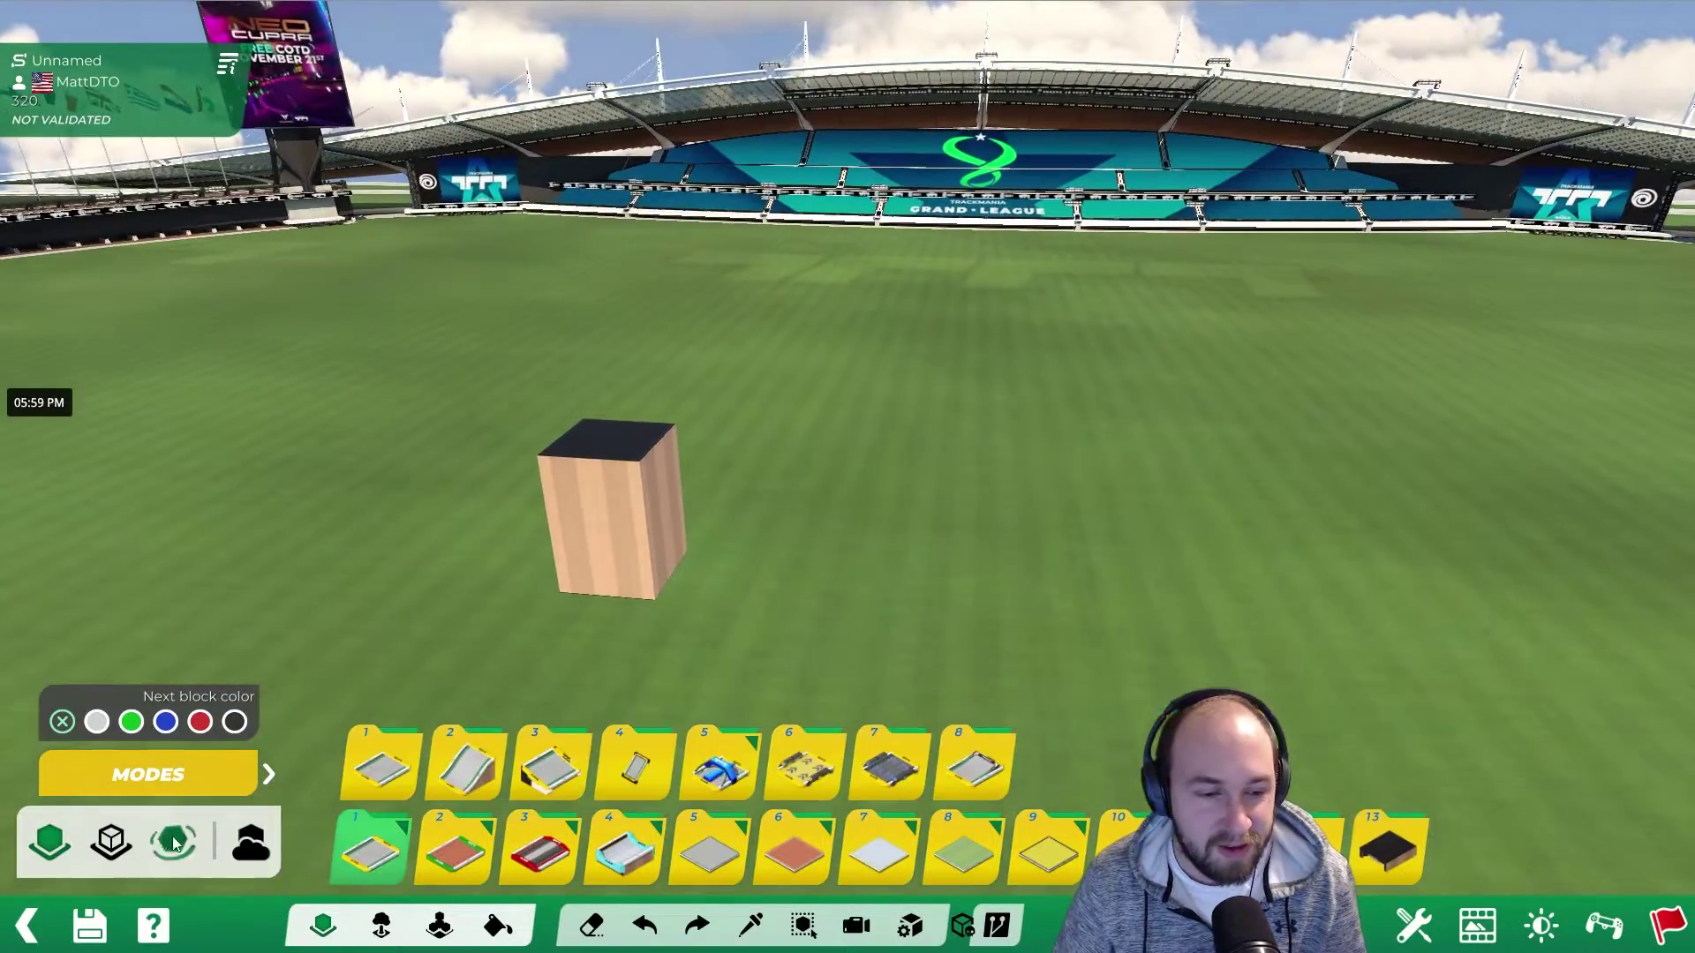
{"action": "left_click", "coordinate": [115, 840]}
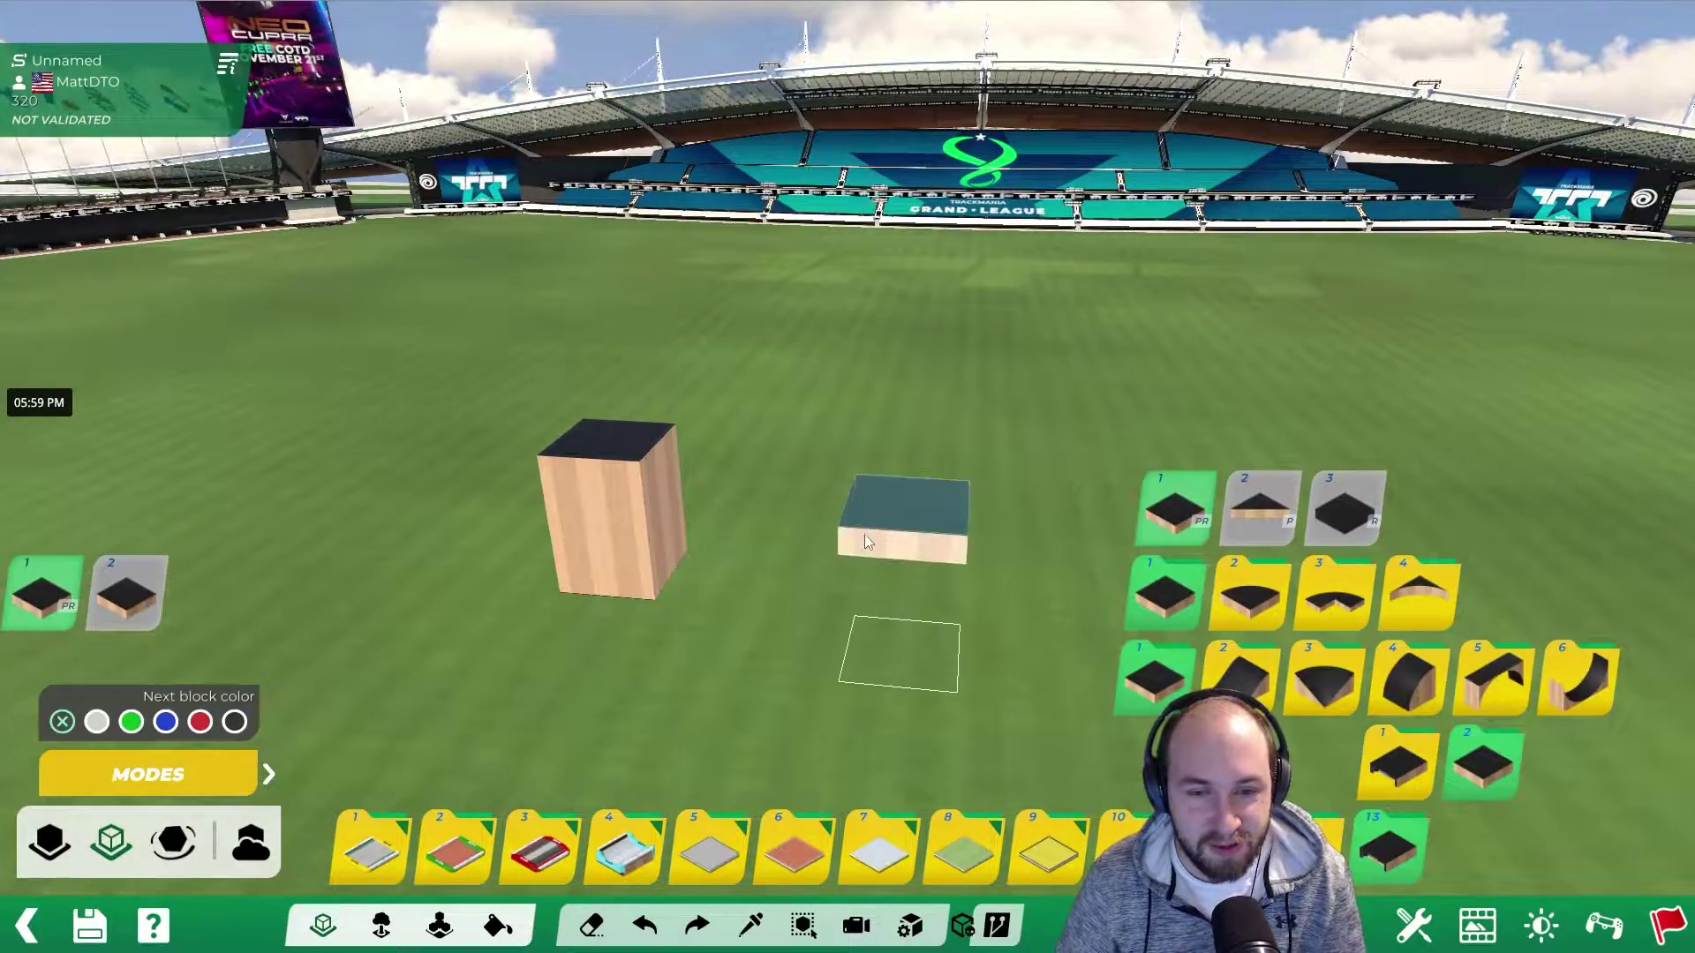
{"action": "left_click", "coordinate": [865, 534]}
{"action": "left_click_drag", "start_coordinate": [865, 533], "coordinate": [798, 339], "text": "alt"}
{"action": "right_click_drag", "start_coordinate": [797, 339], "coordinate": [619, 495], "text": "alt"}
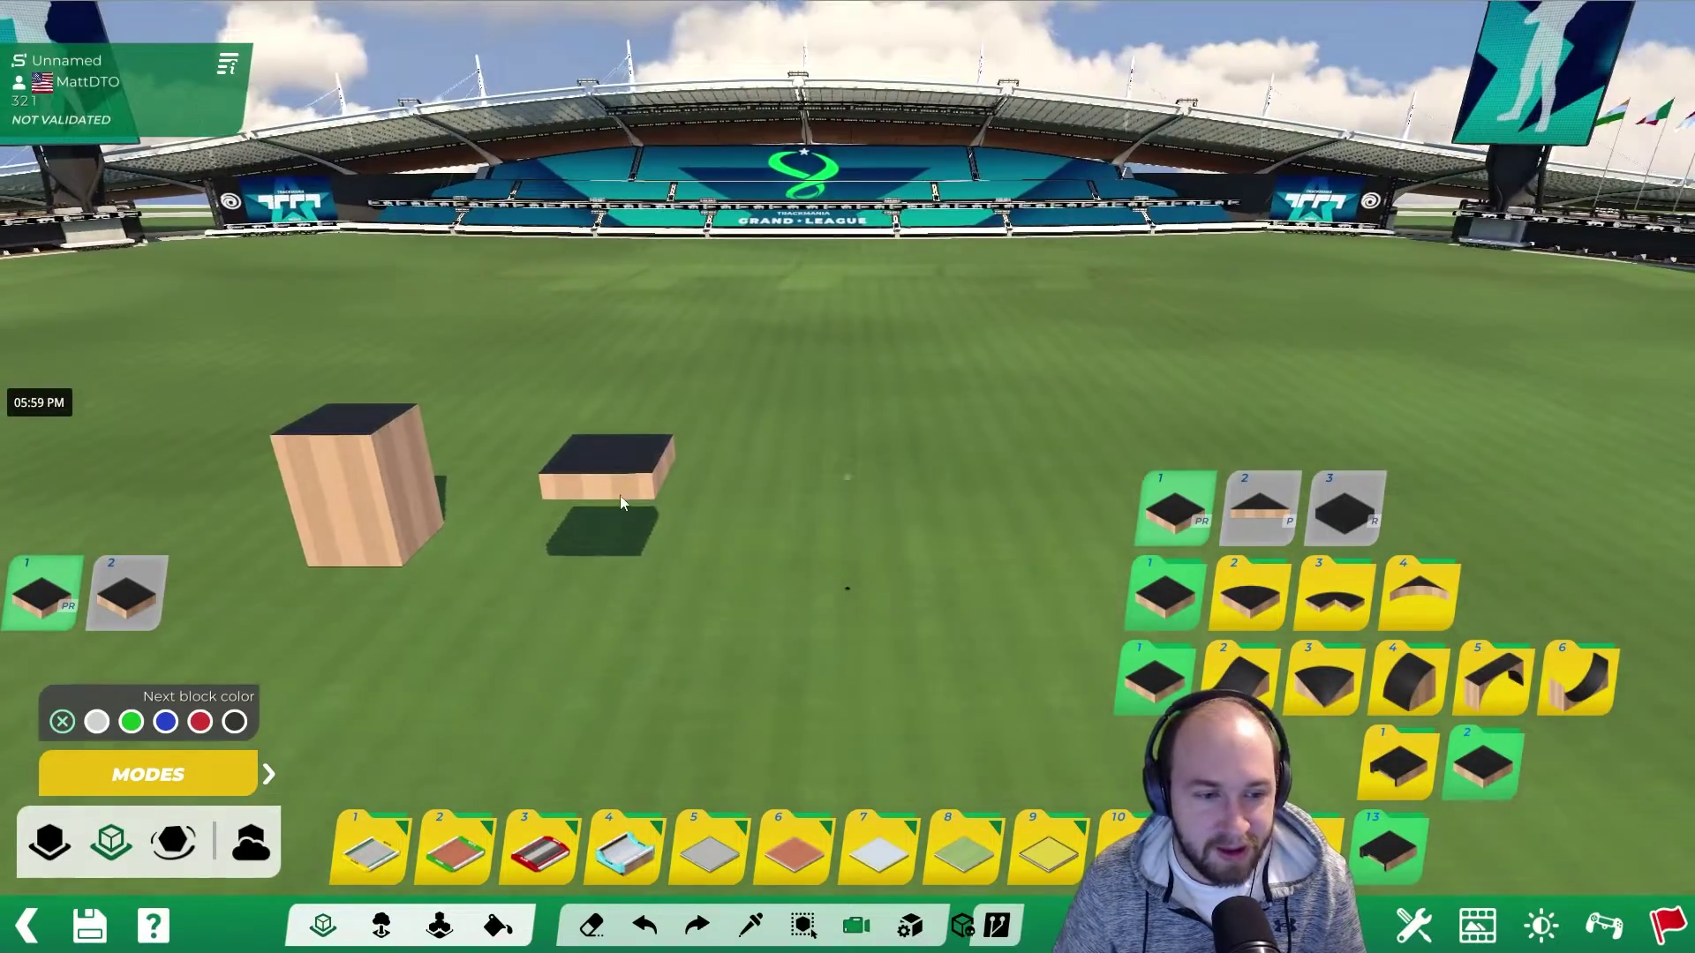
- Place one white and one green platform block in a diagonal row beyond the uncoloured floating block
{"action": "left_click", "coordinate": [96, 721]}
{"action": "left_click", "coordinate": [781, 428]}
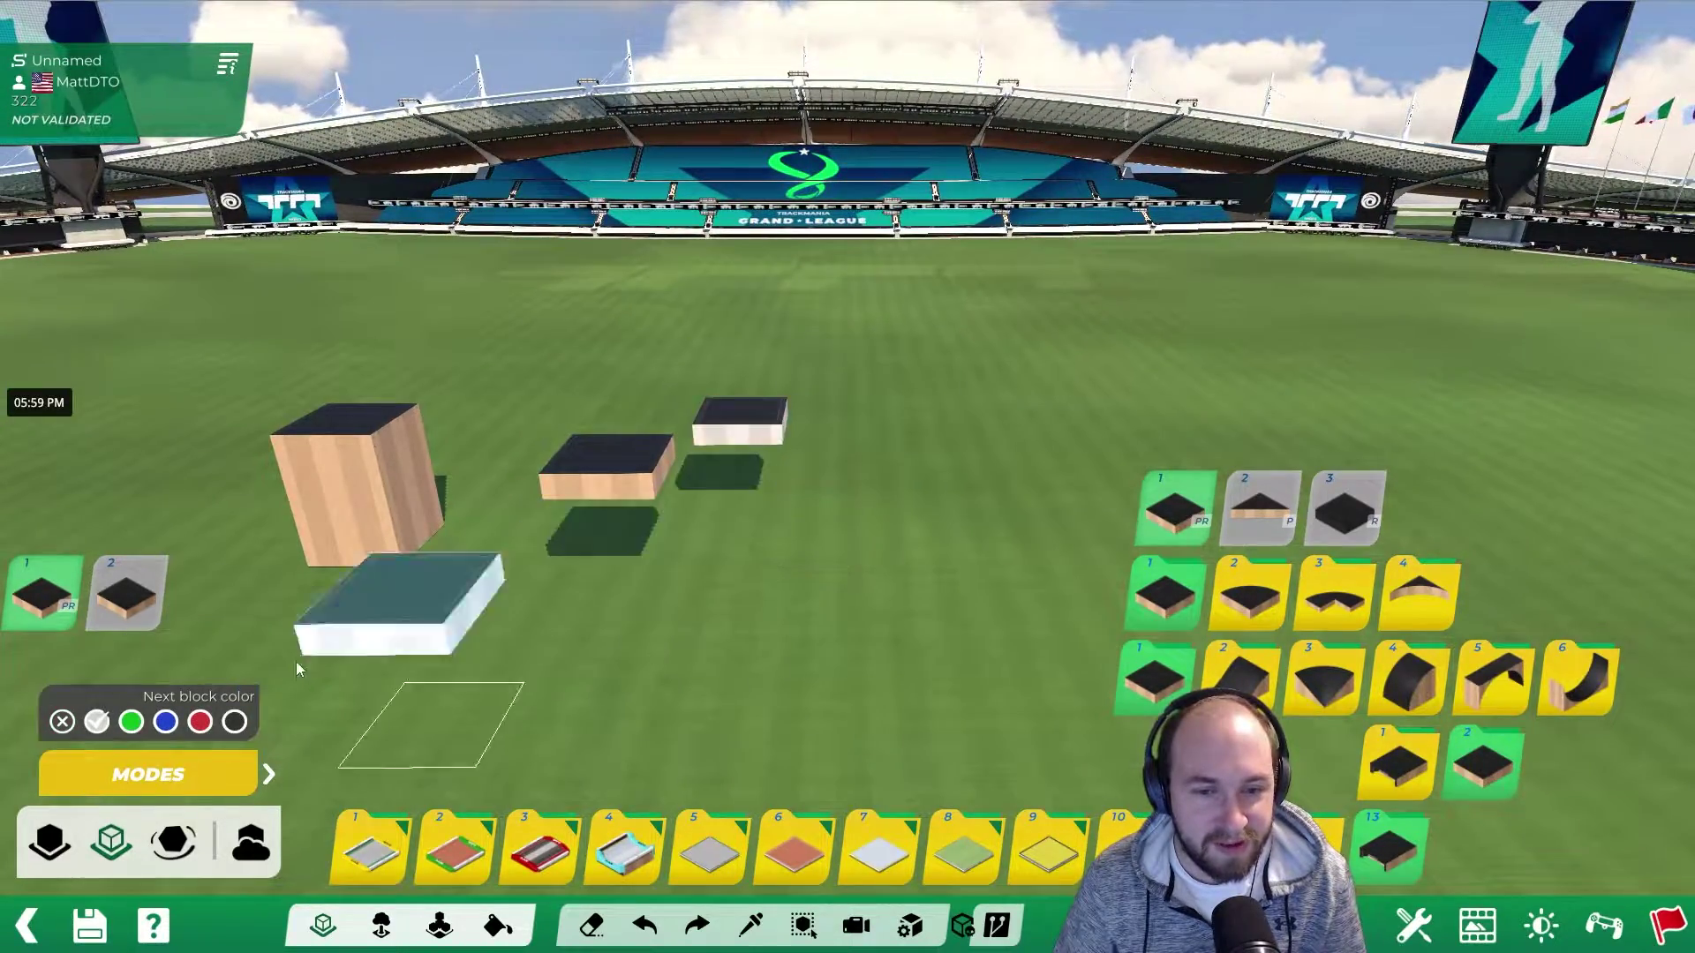
{"action": "left_click", "coordinate": [131, 721]}
{"action": "left_click", "coordinate": [874, 411]}
{"action": "right_click_drag", "start_coordinate": [871, 406], "coordinate": [847, 420]}
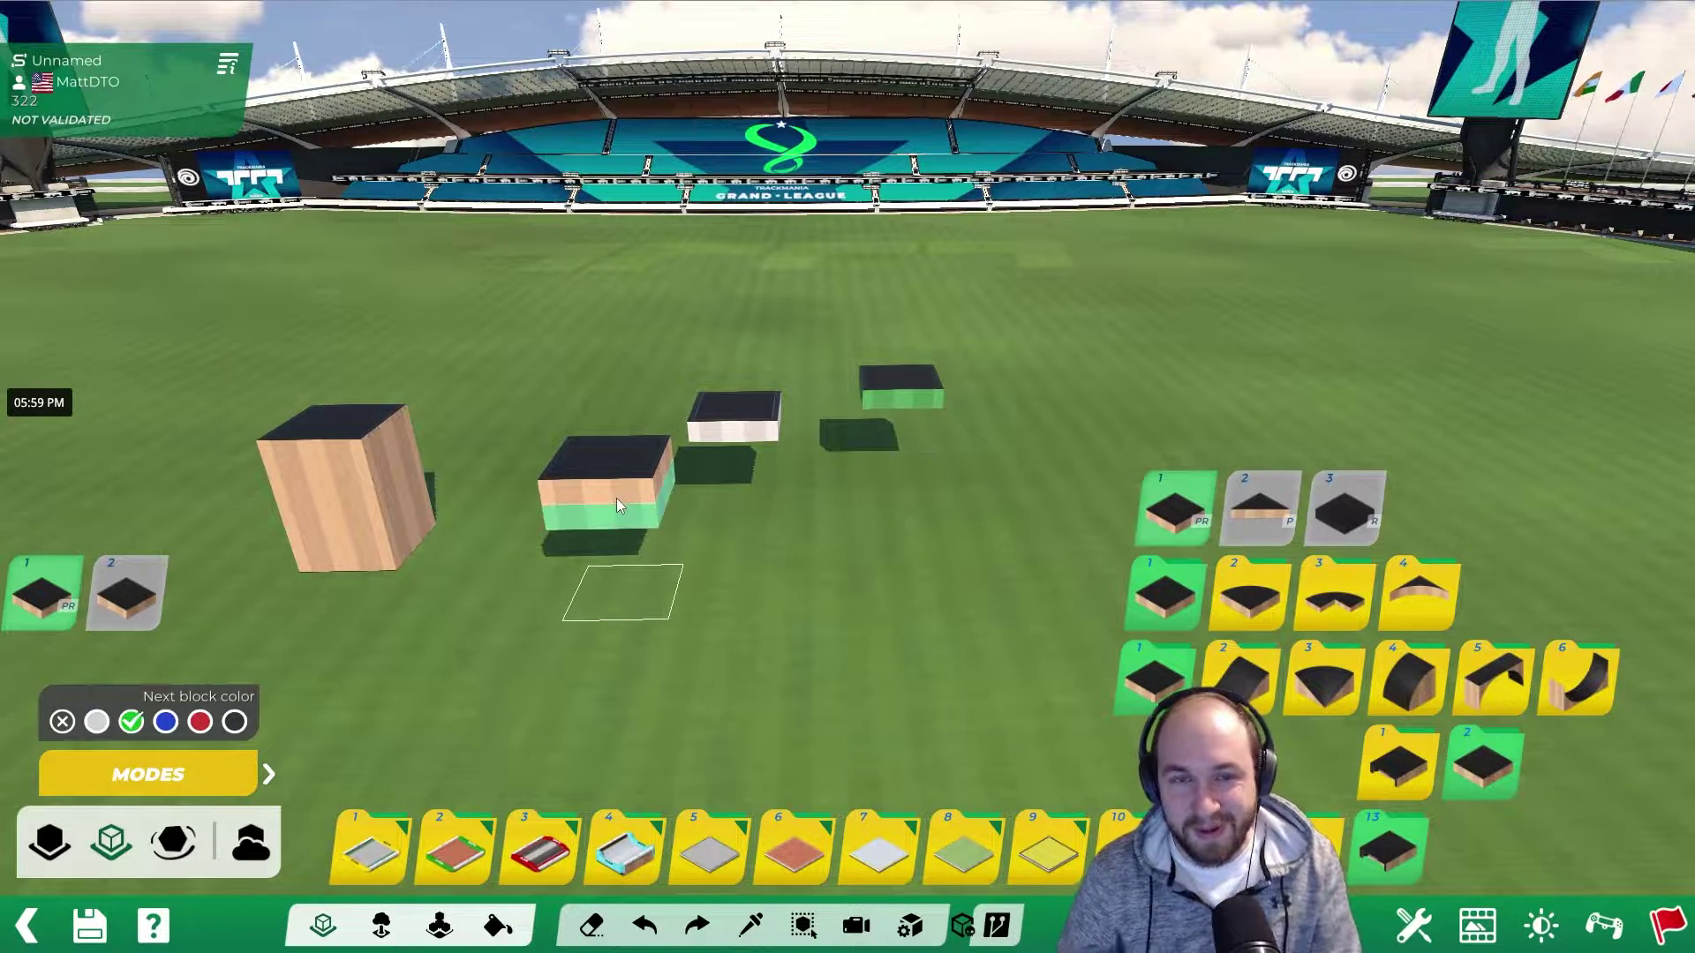
{"action": "left_click_drag", "start_coordinate": [616, 498], "coordinate": [710, 570], "text": "alt"}
{"action": "scroll", "coordinate": [710, 571], "scroll_direction": "up", "scroll_amount": 2, "text": "alt"}
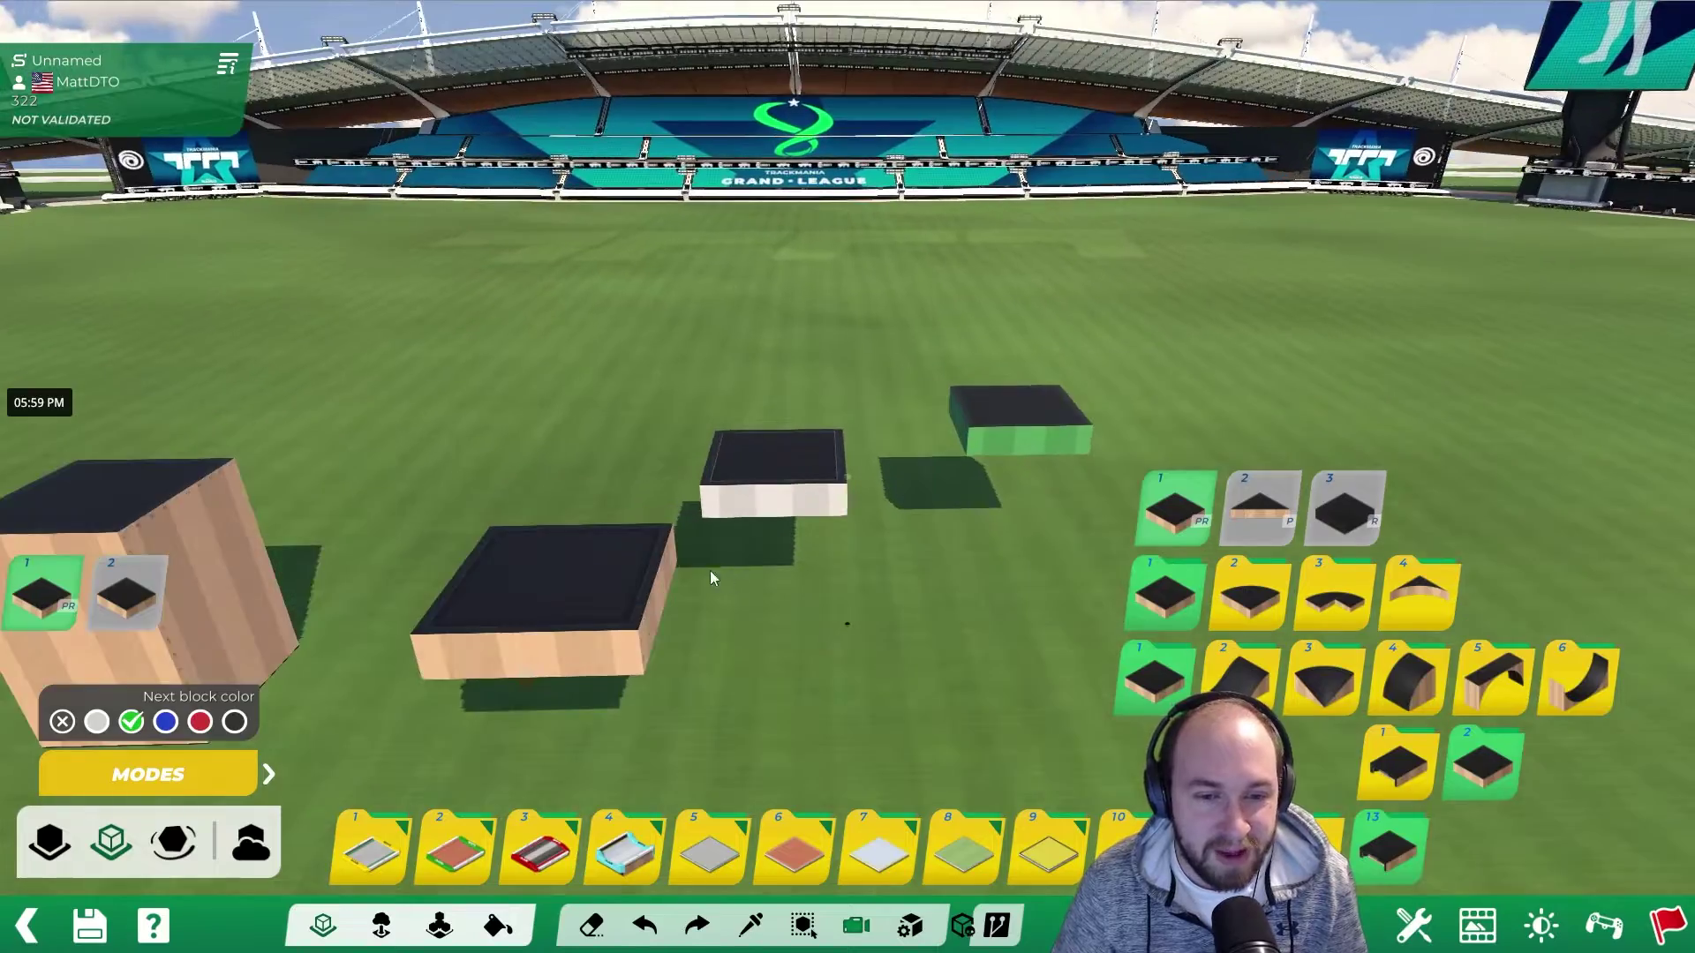
{"action": "right_click_drag", "start_coordinate": [709, 570], "coordinate": [803, 530], "text": "alt"}
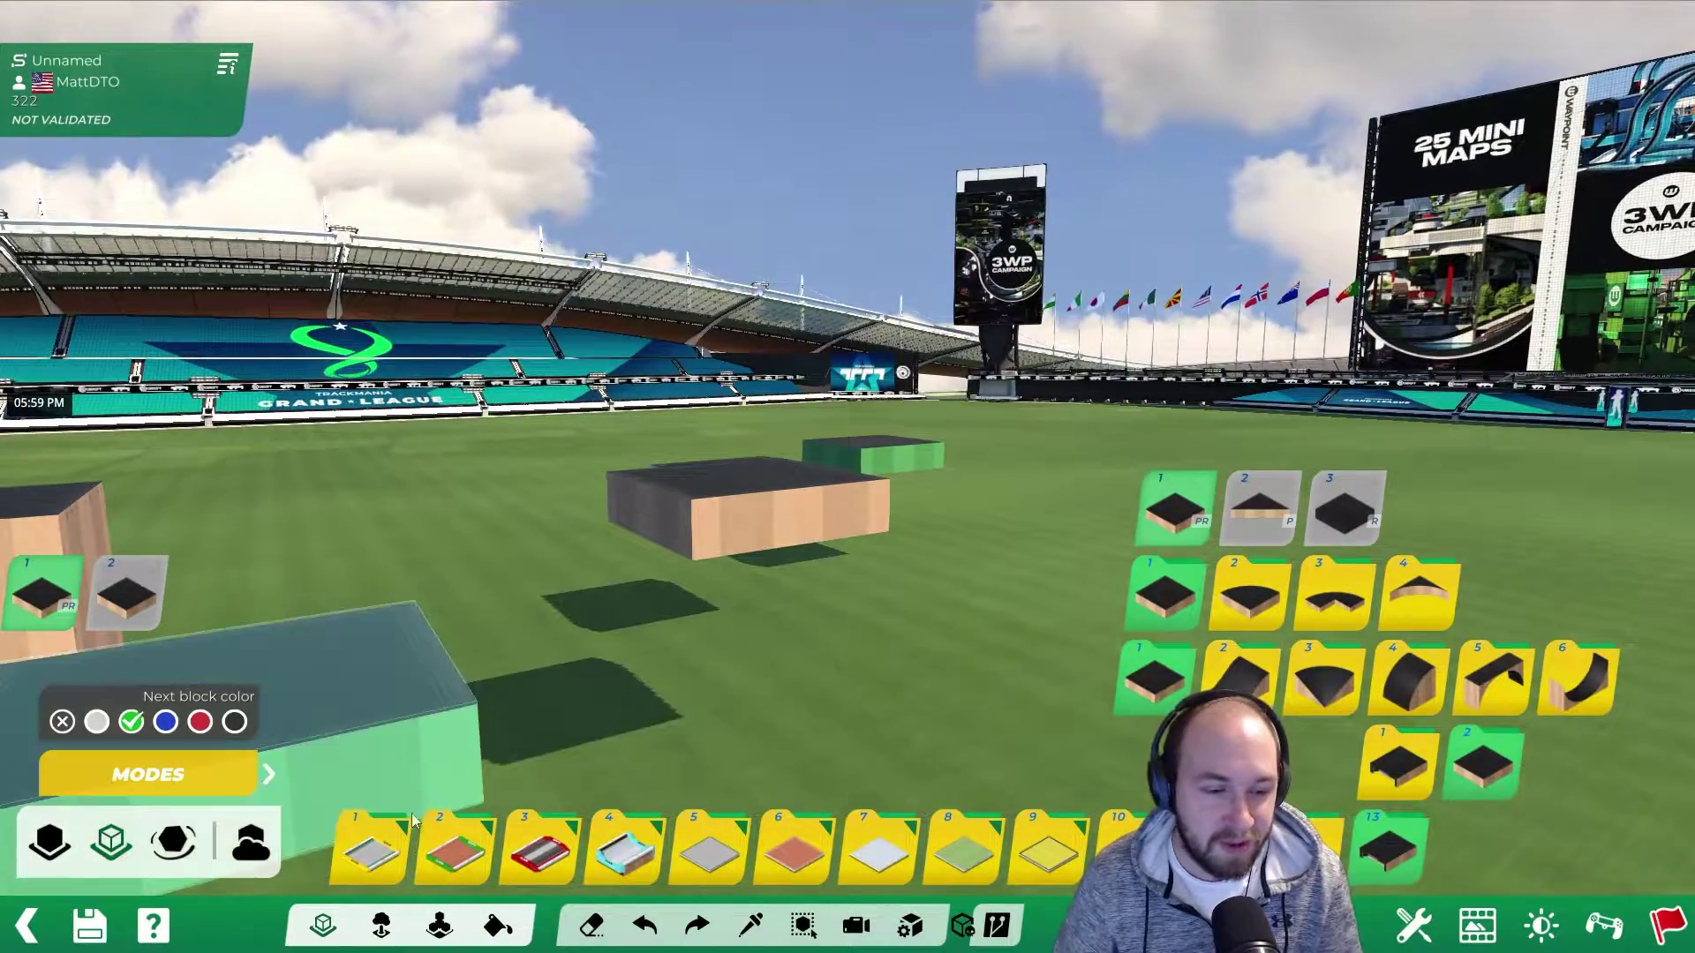
- Convert the uncoloured floating platform block into a custom item using the item editing tools
{"action": "left_click", "coordinate": [249, 840]}
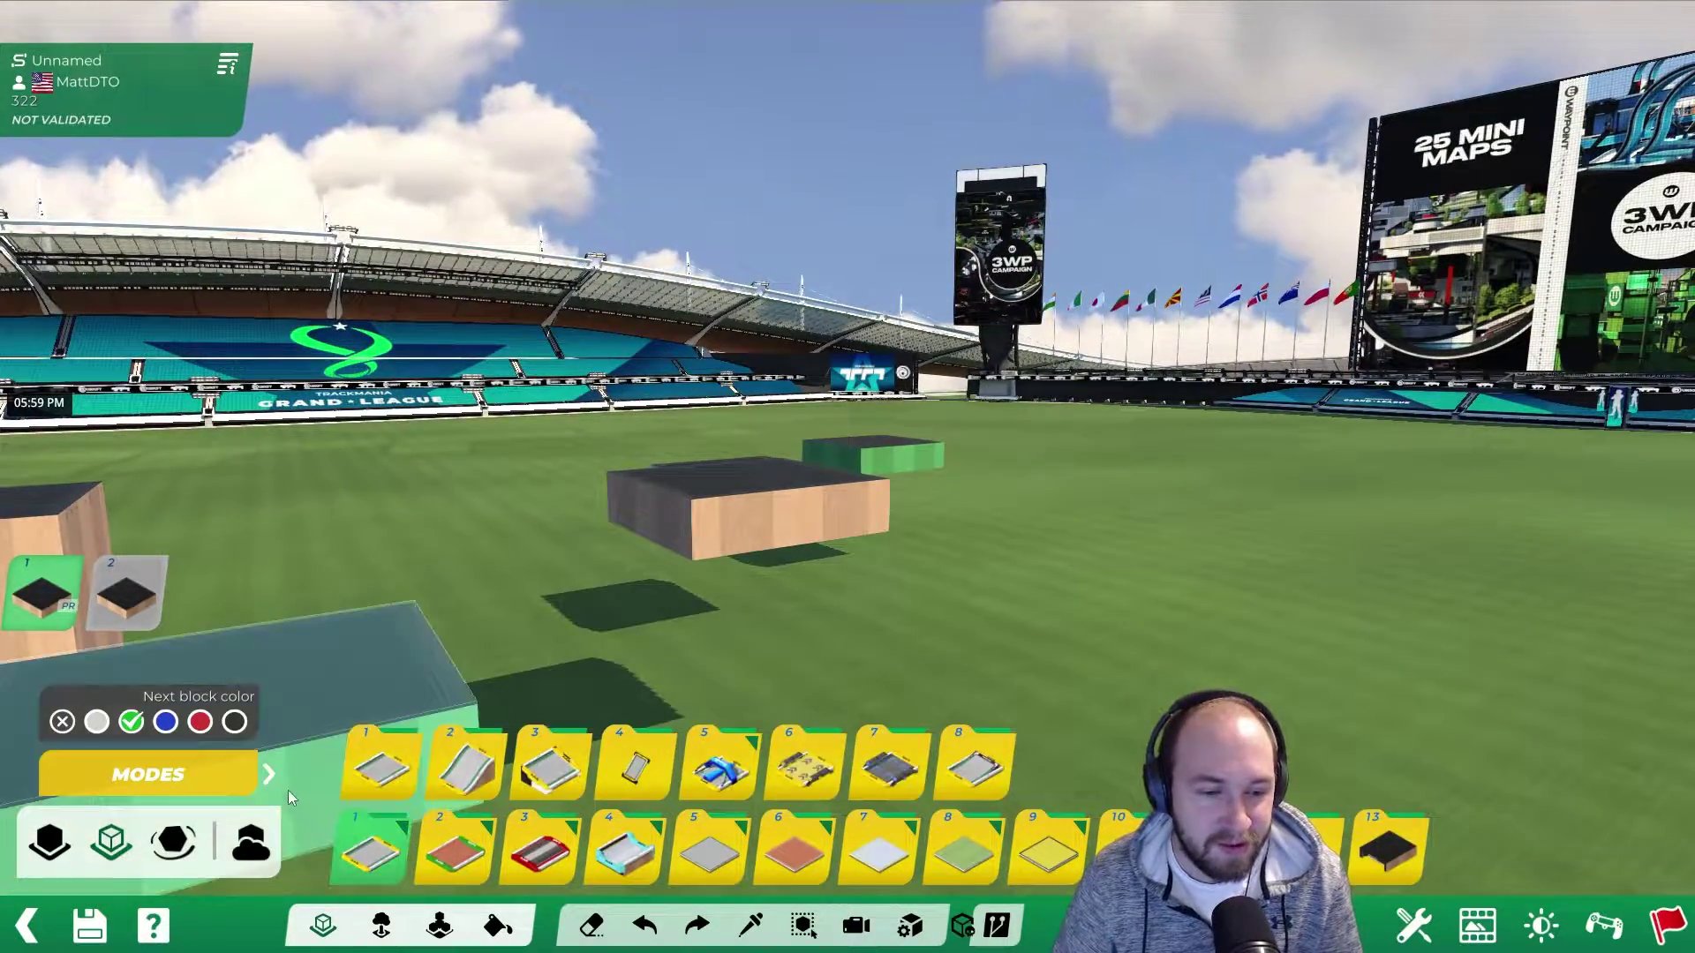
{"action": "left_click", "coordinate": [381, 925]}
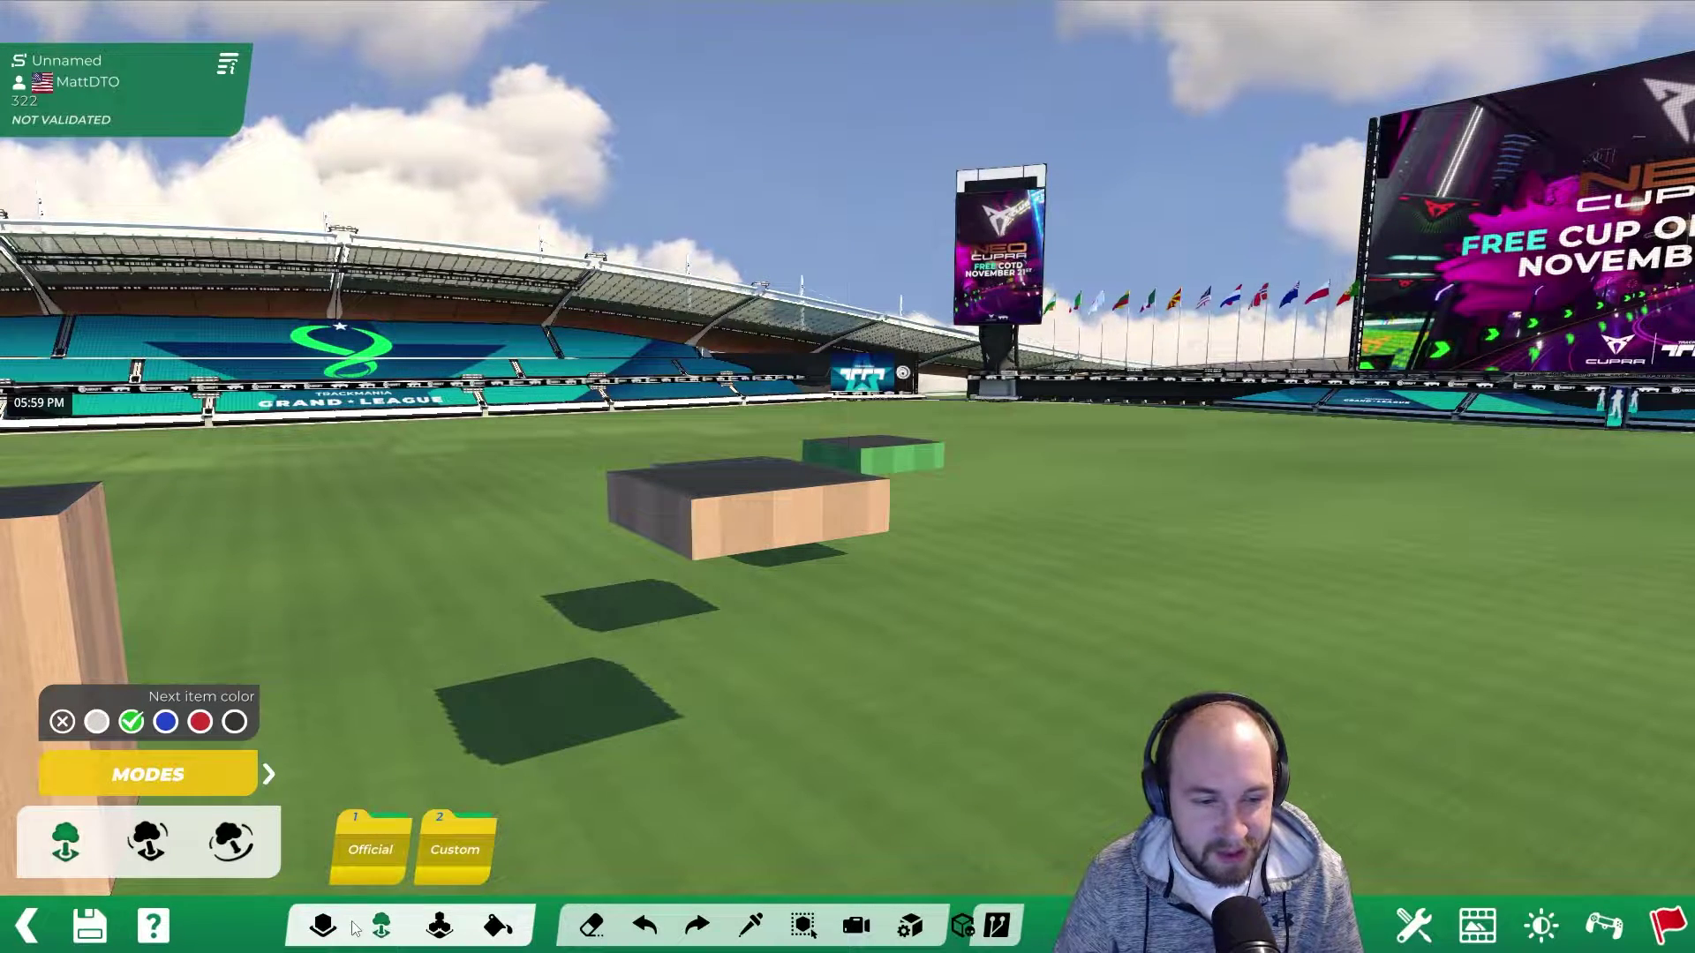
{"action": "left_click", "coordinate": [270, 774]}
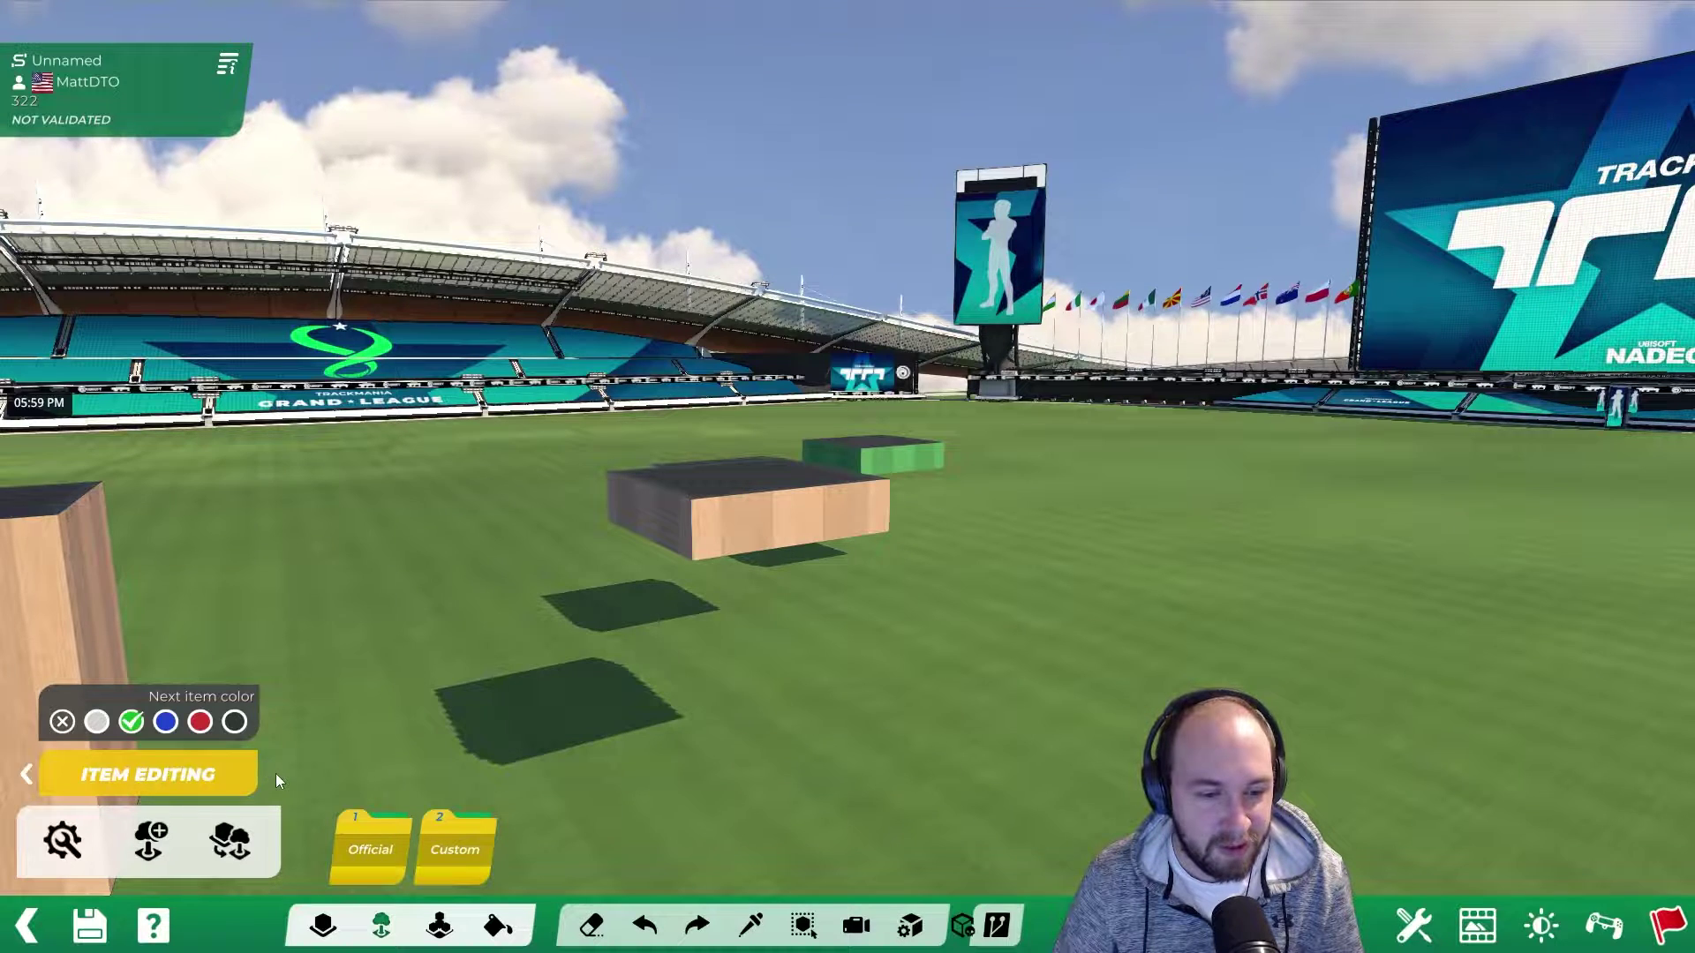
{"action": "left_click", "coordinate": [228, 850]}
{"action": "right_click_drag", "start_coordinate": [790, 499], "coordinate": [639, 598], "text": "alt"}
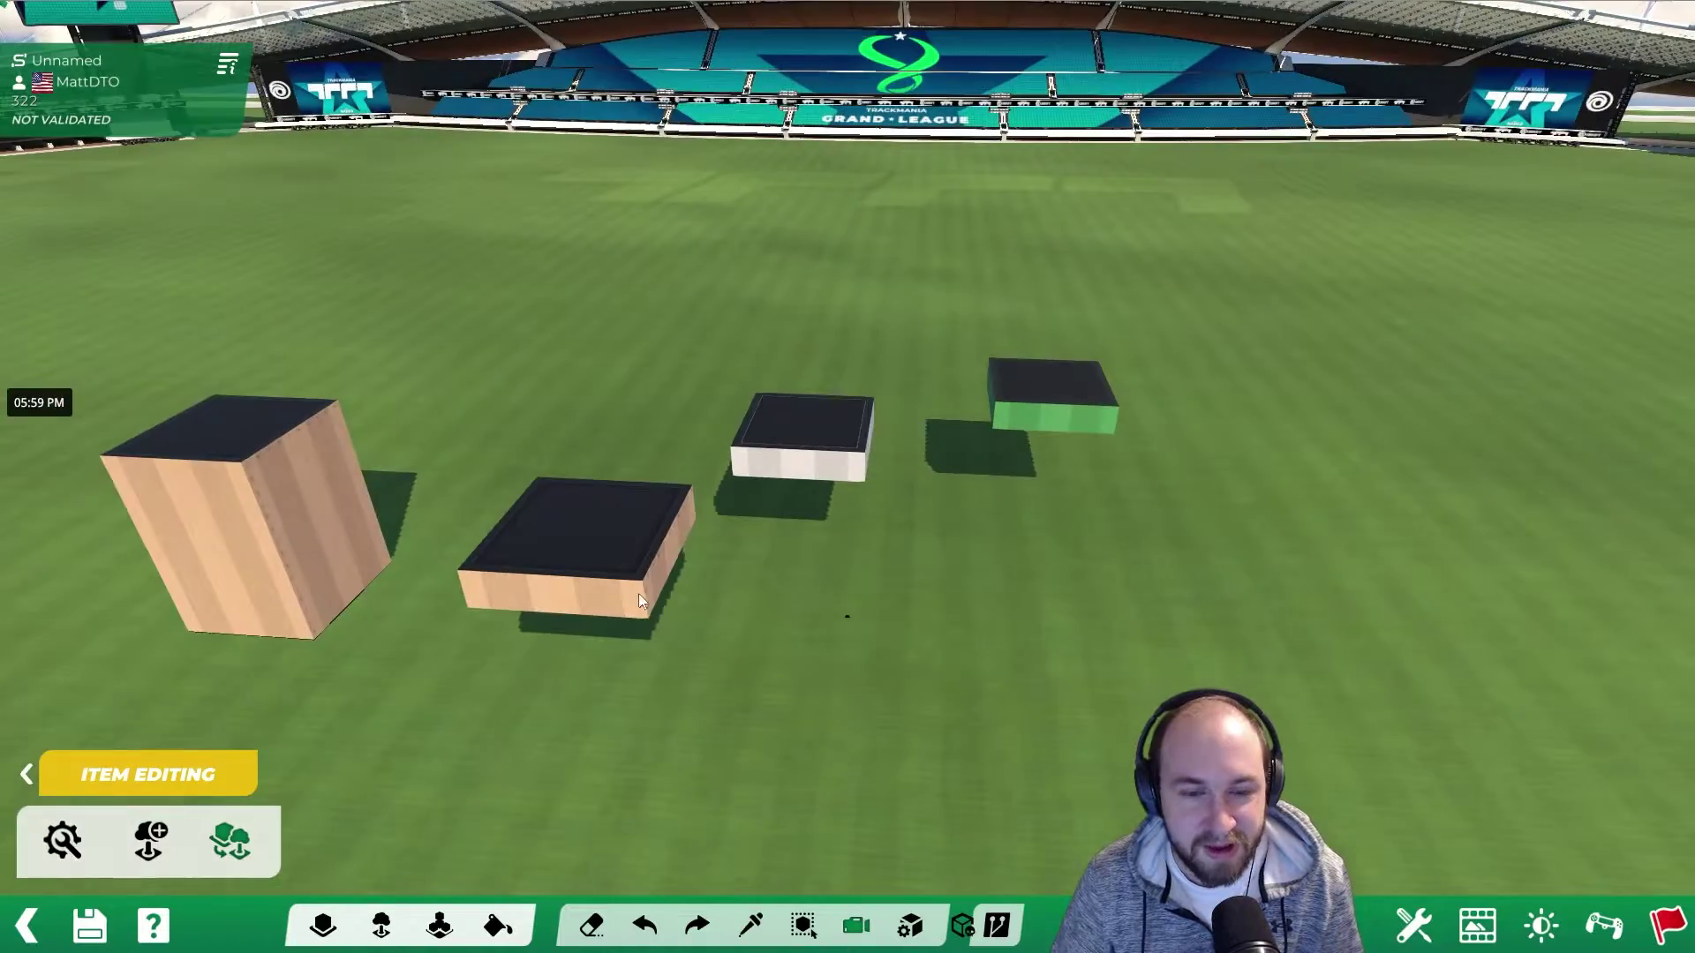
{"action": "left_click", "coordinate": [590, 556]}
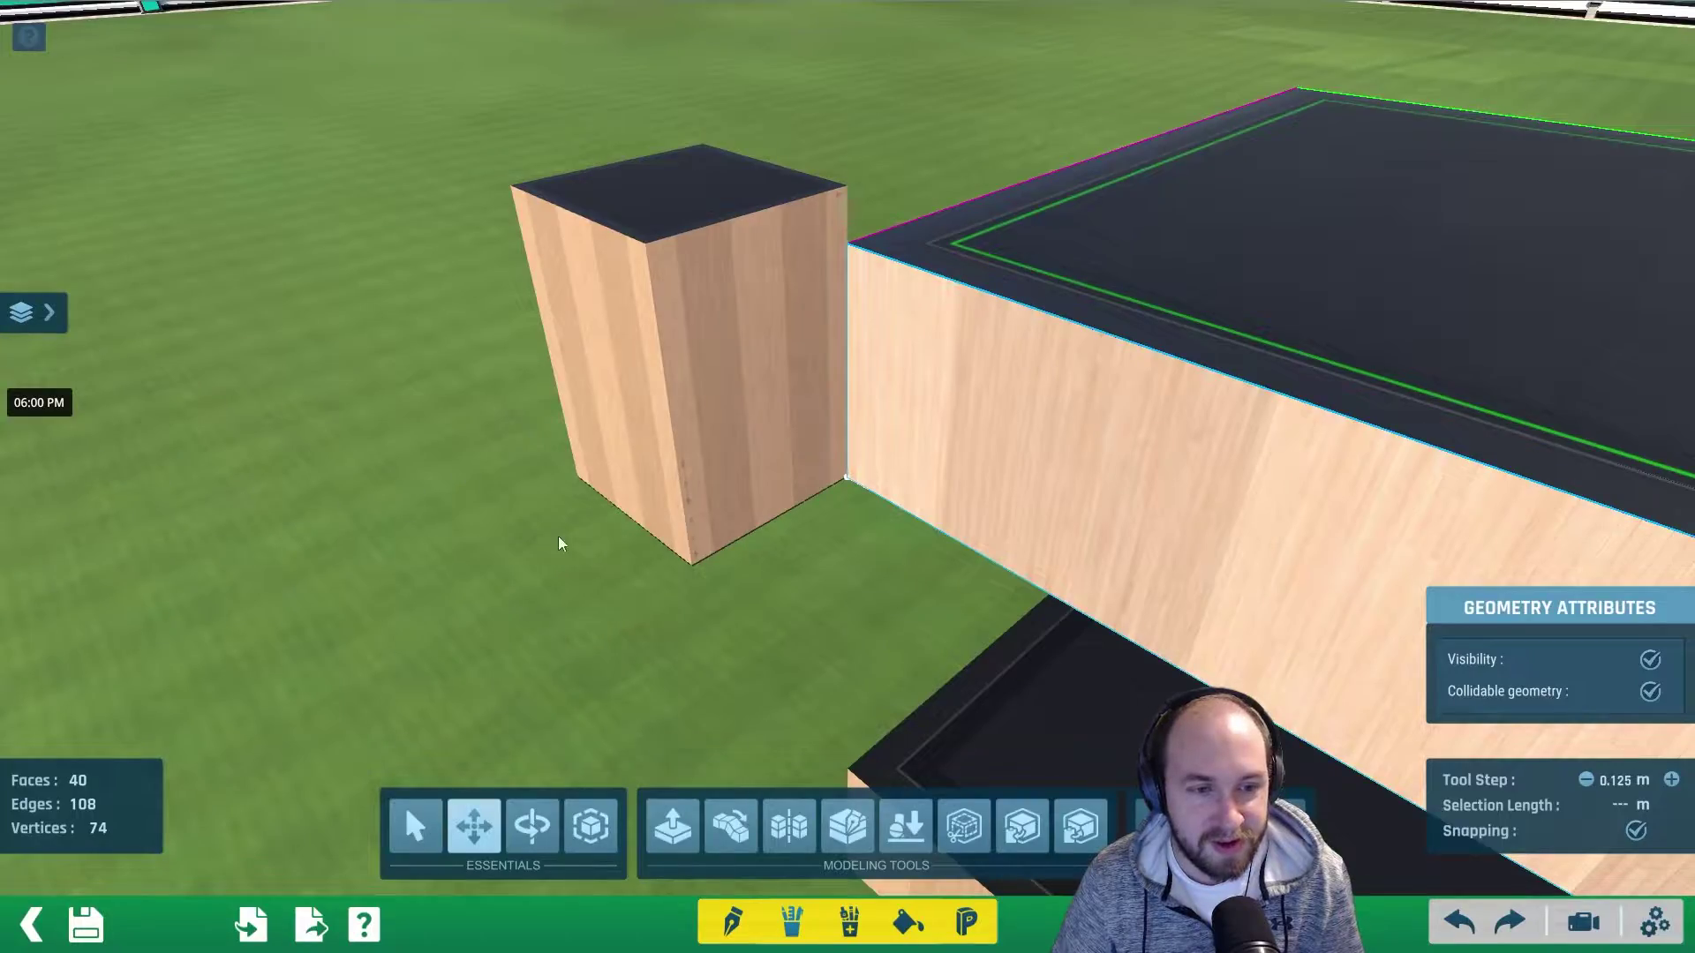
- Select the wooden side faces of the upper block and check the selection all around it
{"action": "scroll", "coordinate": [533, 522], "scroll_direction": "down", "scroll_amount": 2}
{"action": "right_click_drag", "start_coordinate": [533, 521], "coordinate": [916, 508], "text": "alt"}
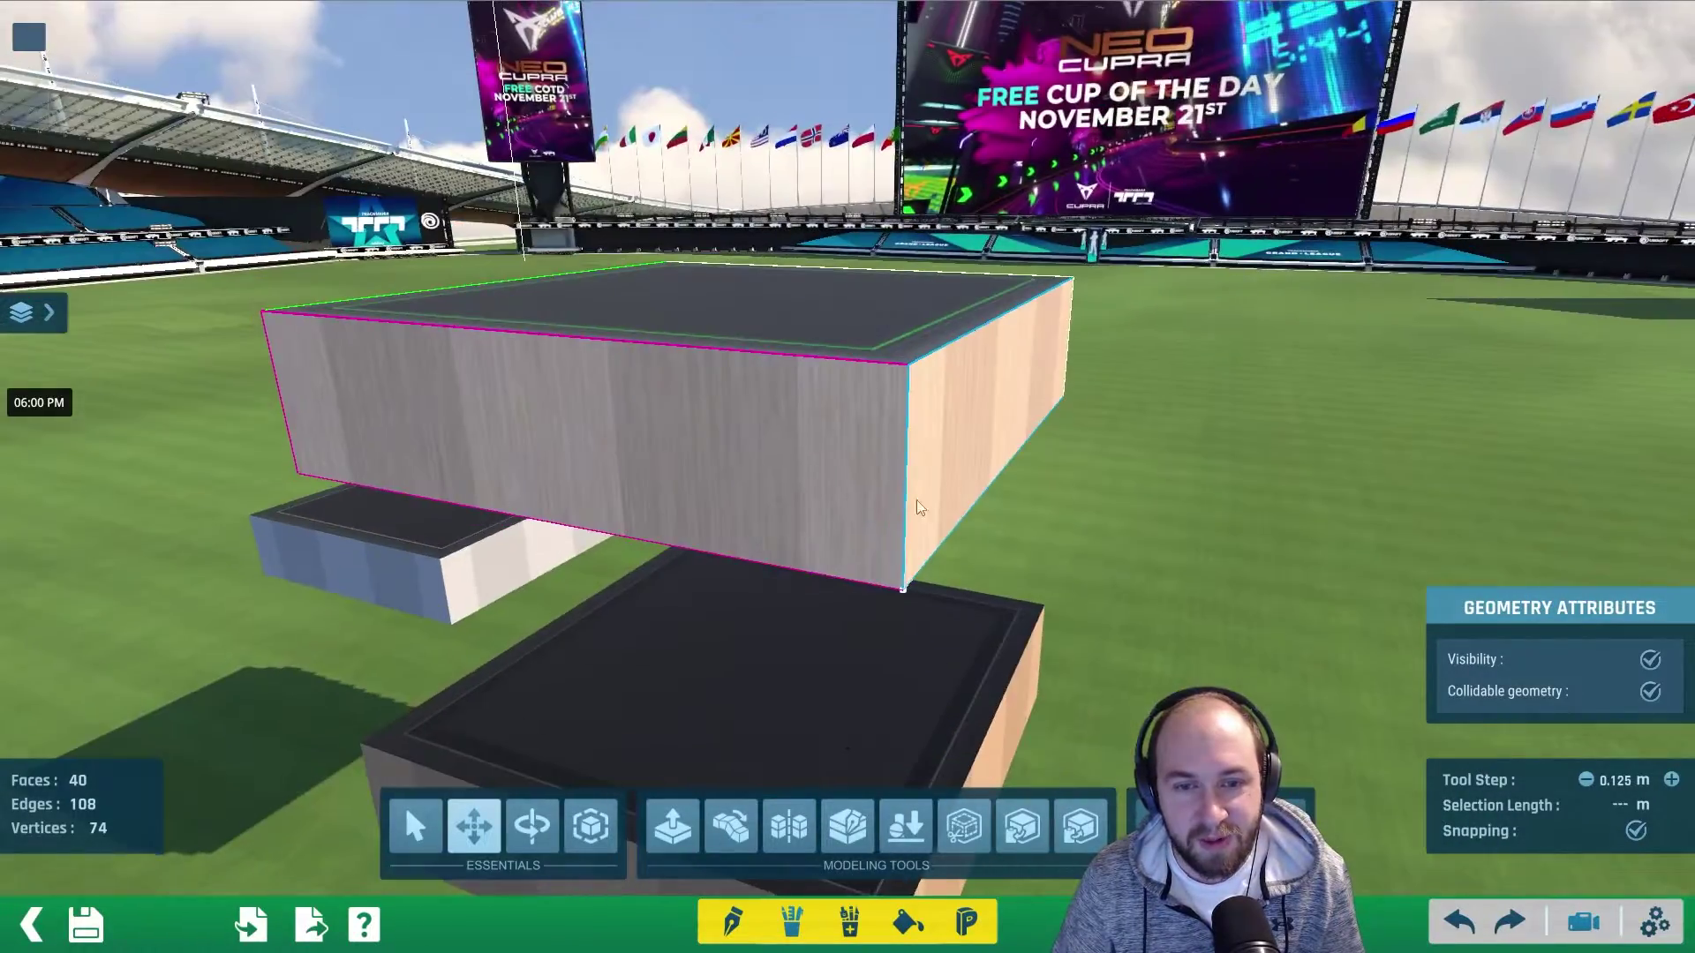
{"action": "left_click", "coordinate": [817, 458]}
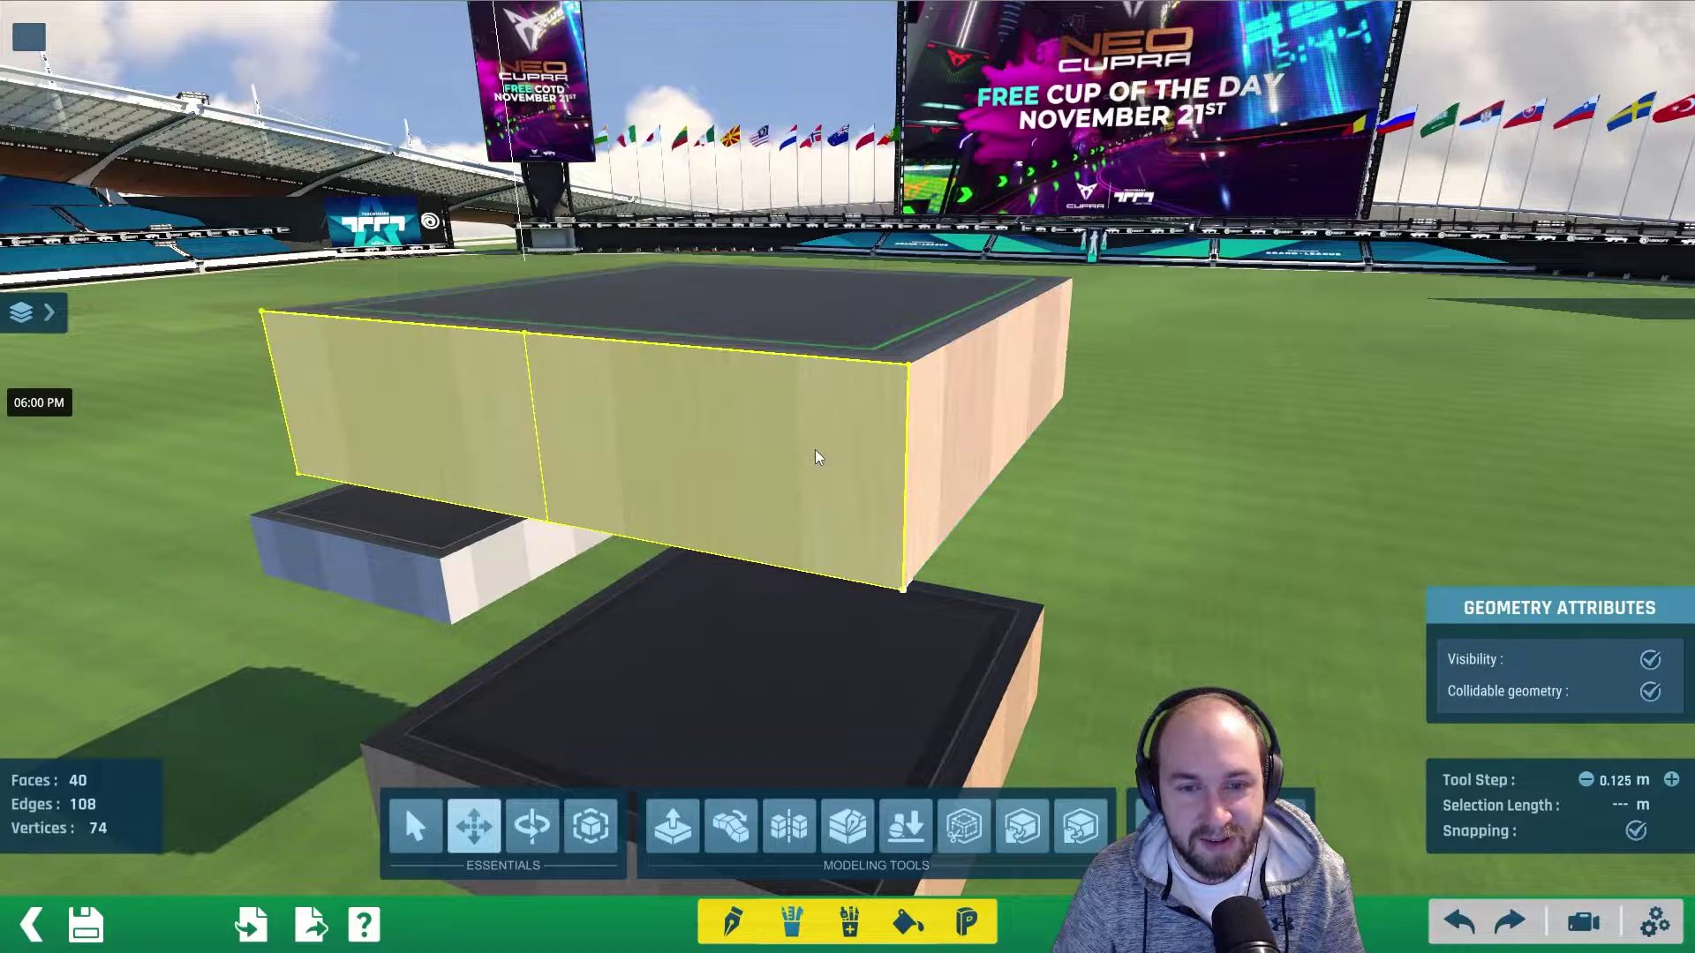
{"action": "left_click", "coordinate": [1233, 504]}
{"action": "double_click", "coordinate": [730, 461]}
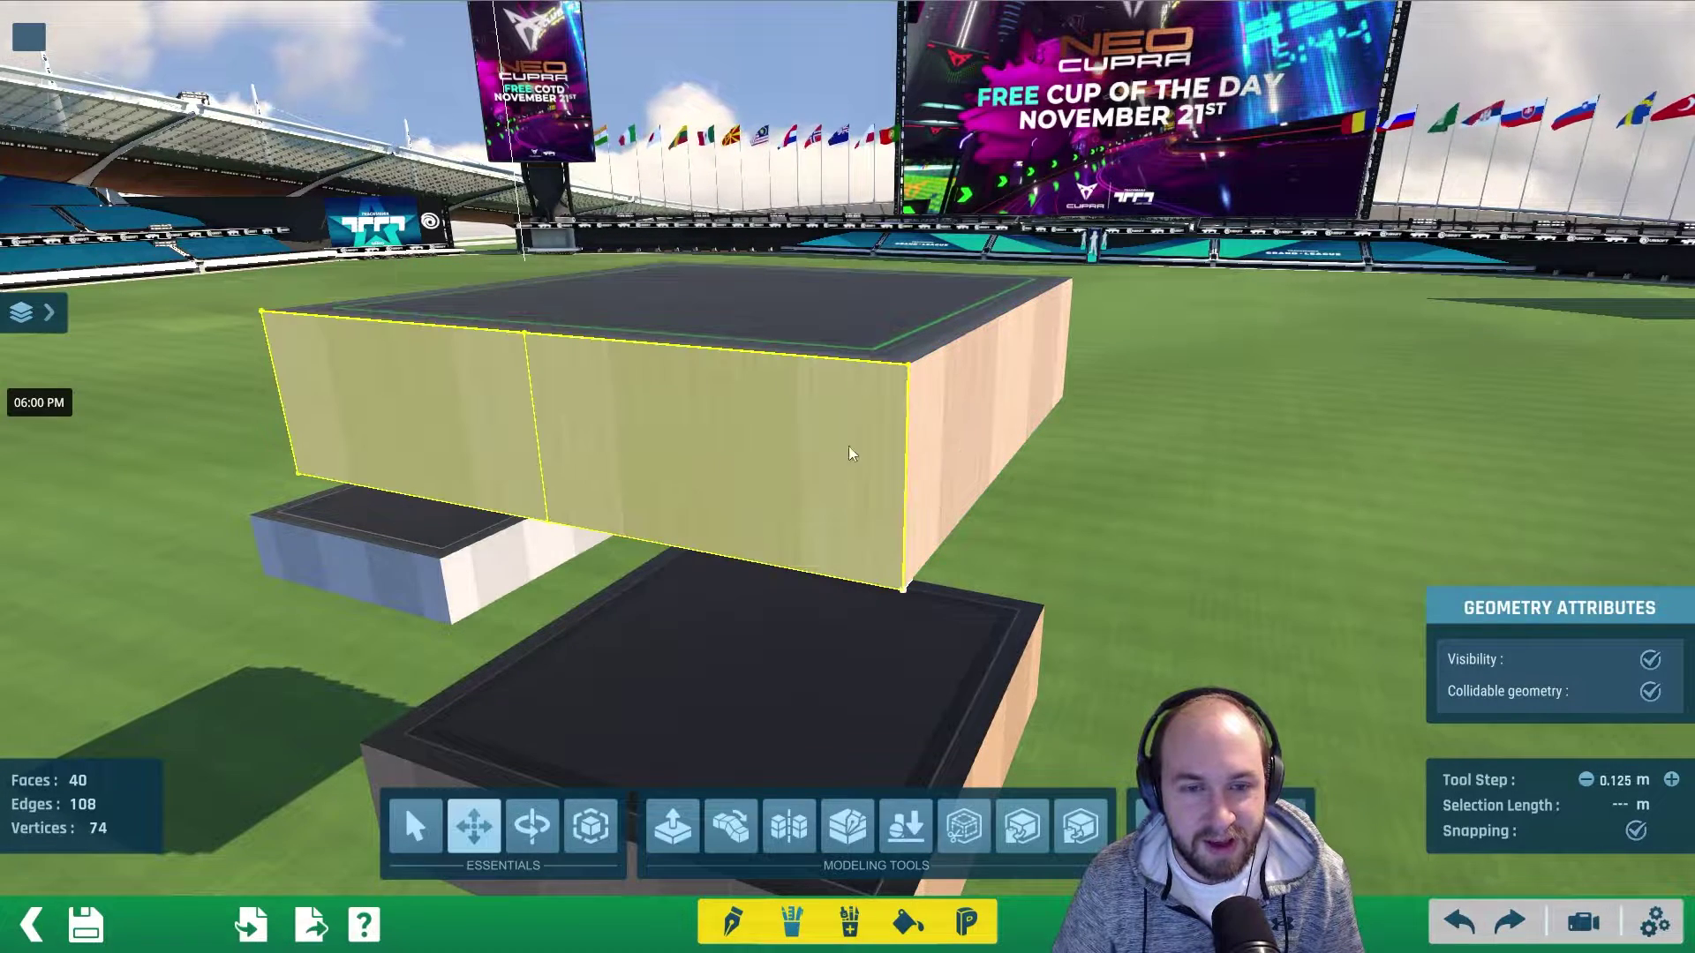
{"action": "right_click_drag", "start_coordinate": [1051, 446], "coordinate": [915, 455], "text": "alt"}
{"action": "left_click", "coordinate": [913, 456]}
{"action": "left_click", "coordinate": [844, 441]}
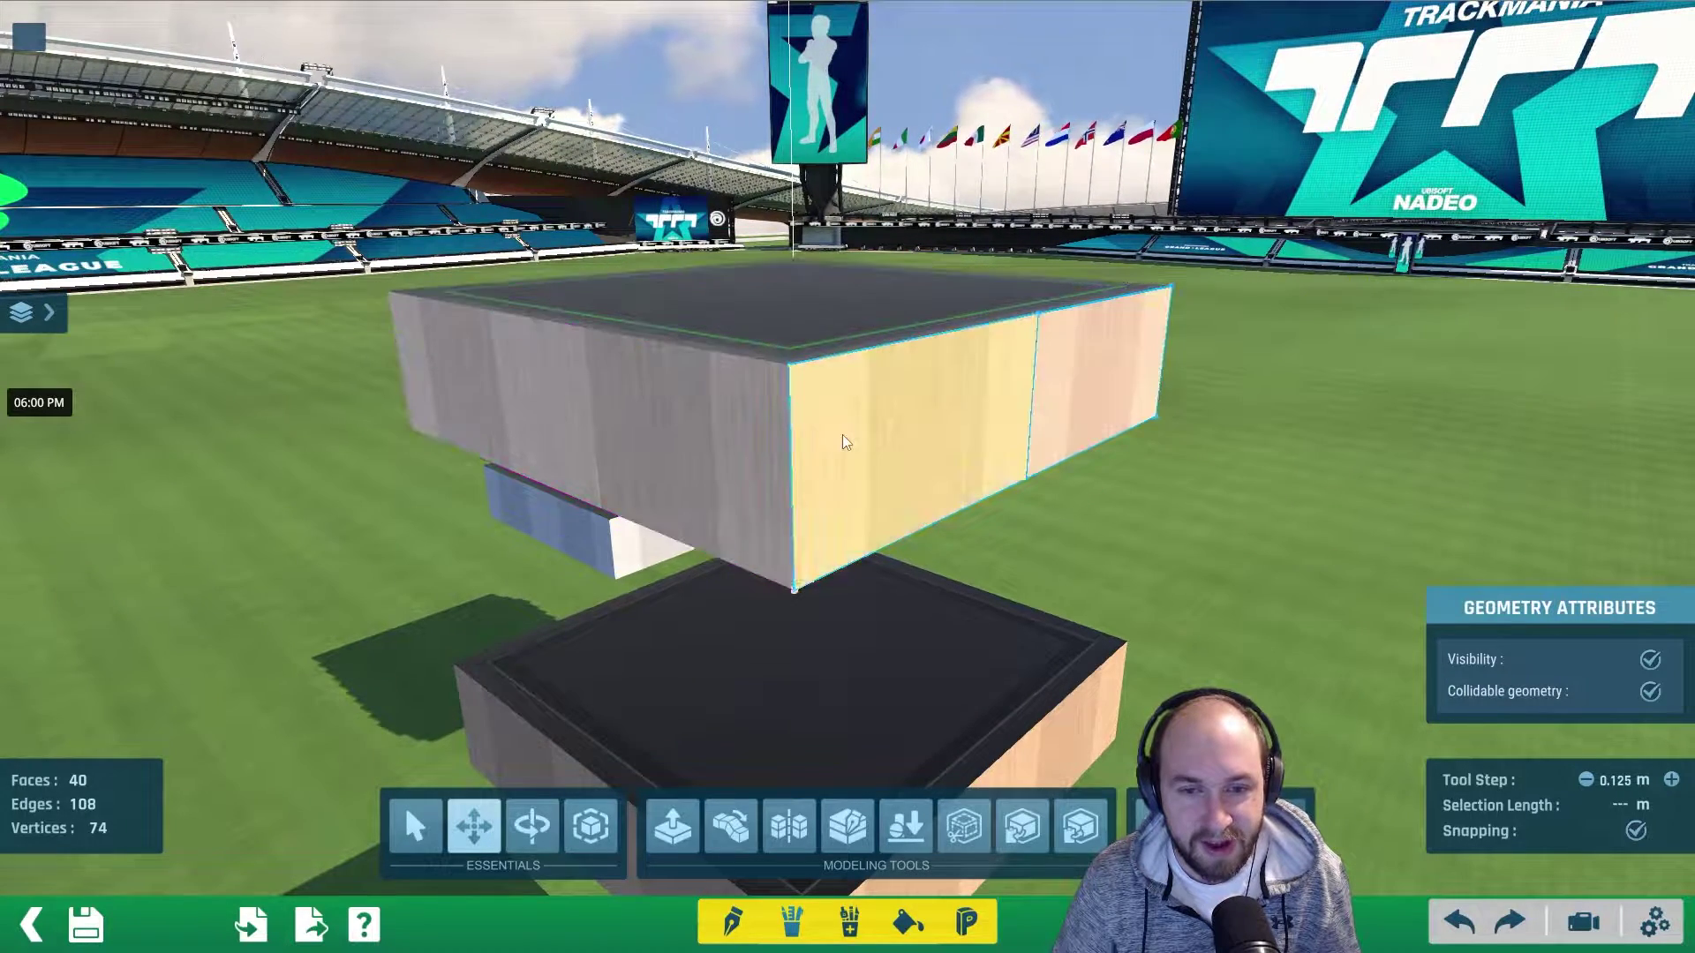
{"action": "left_click", "coordinate": [950, 442]}
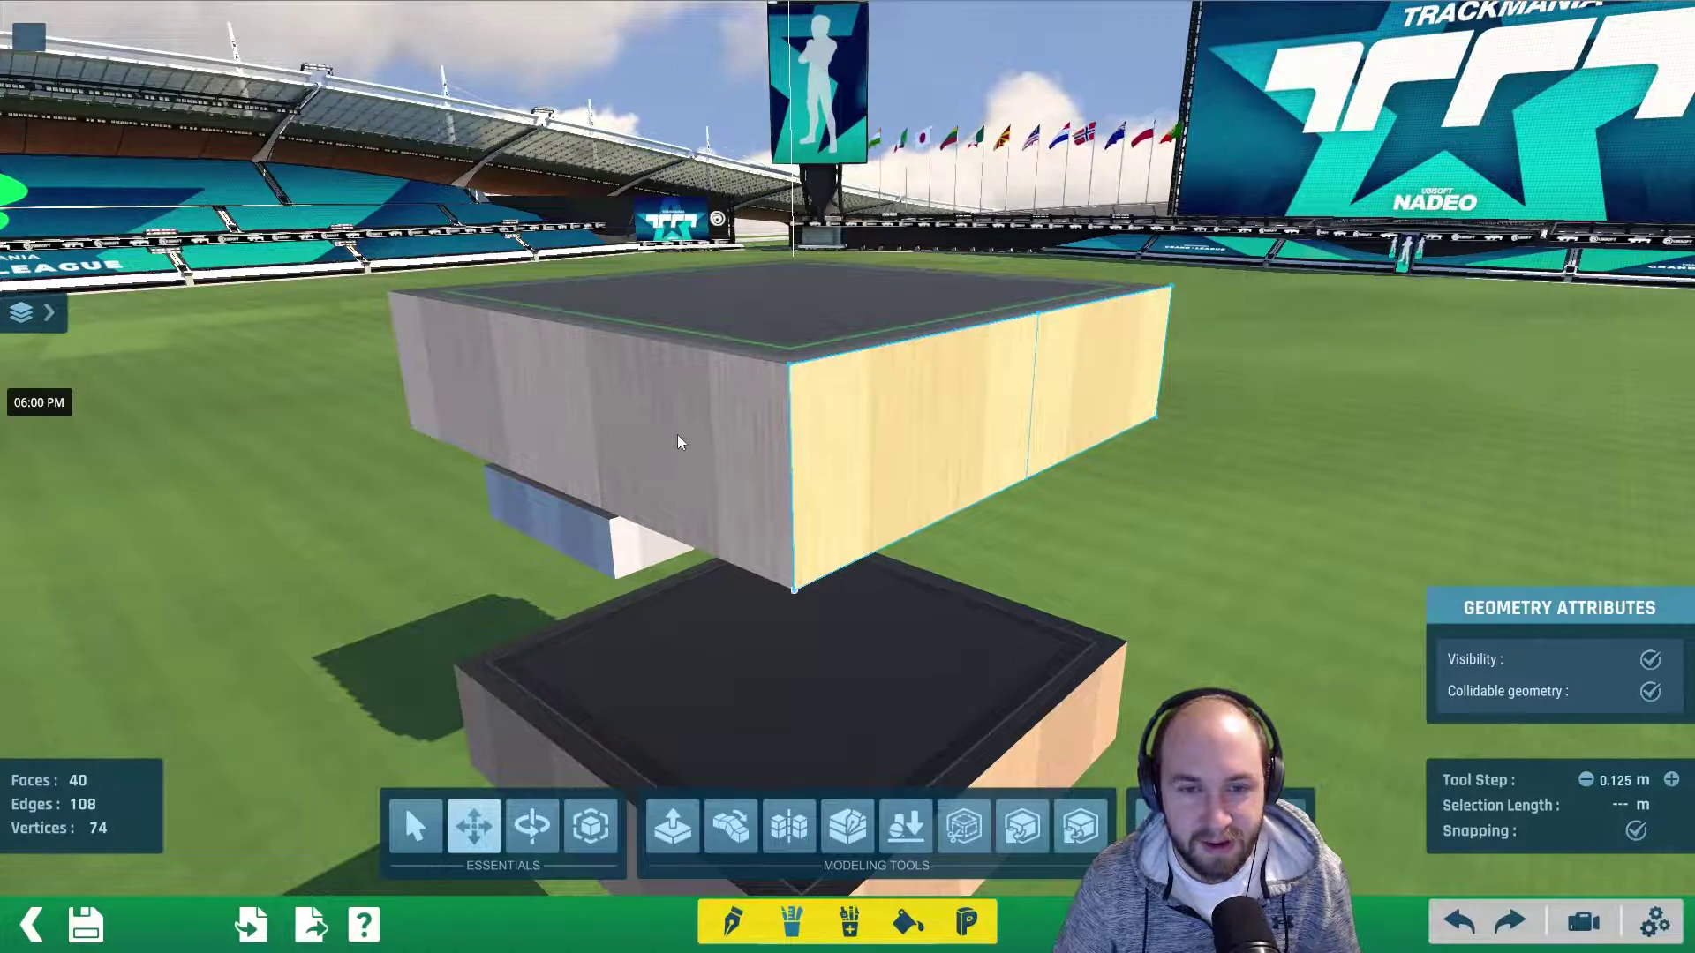
{"action": "left_click", "coordinate": [732, 440]}
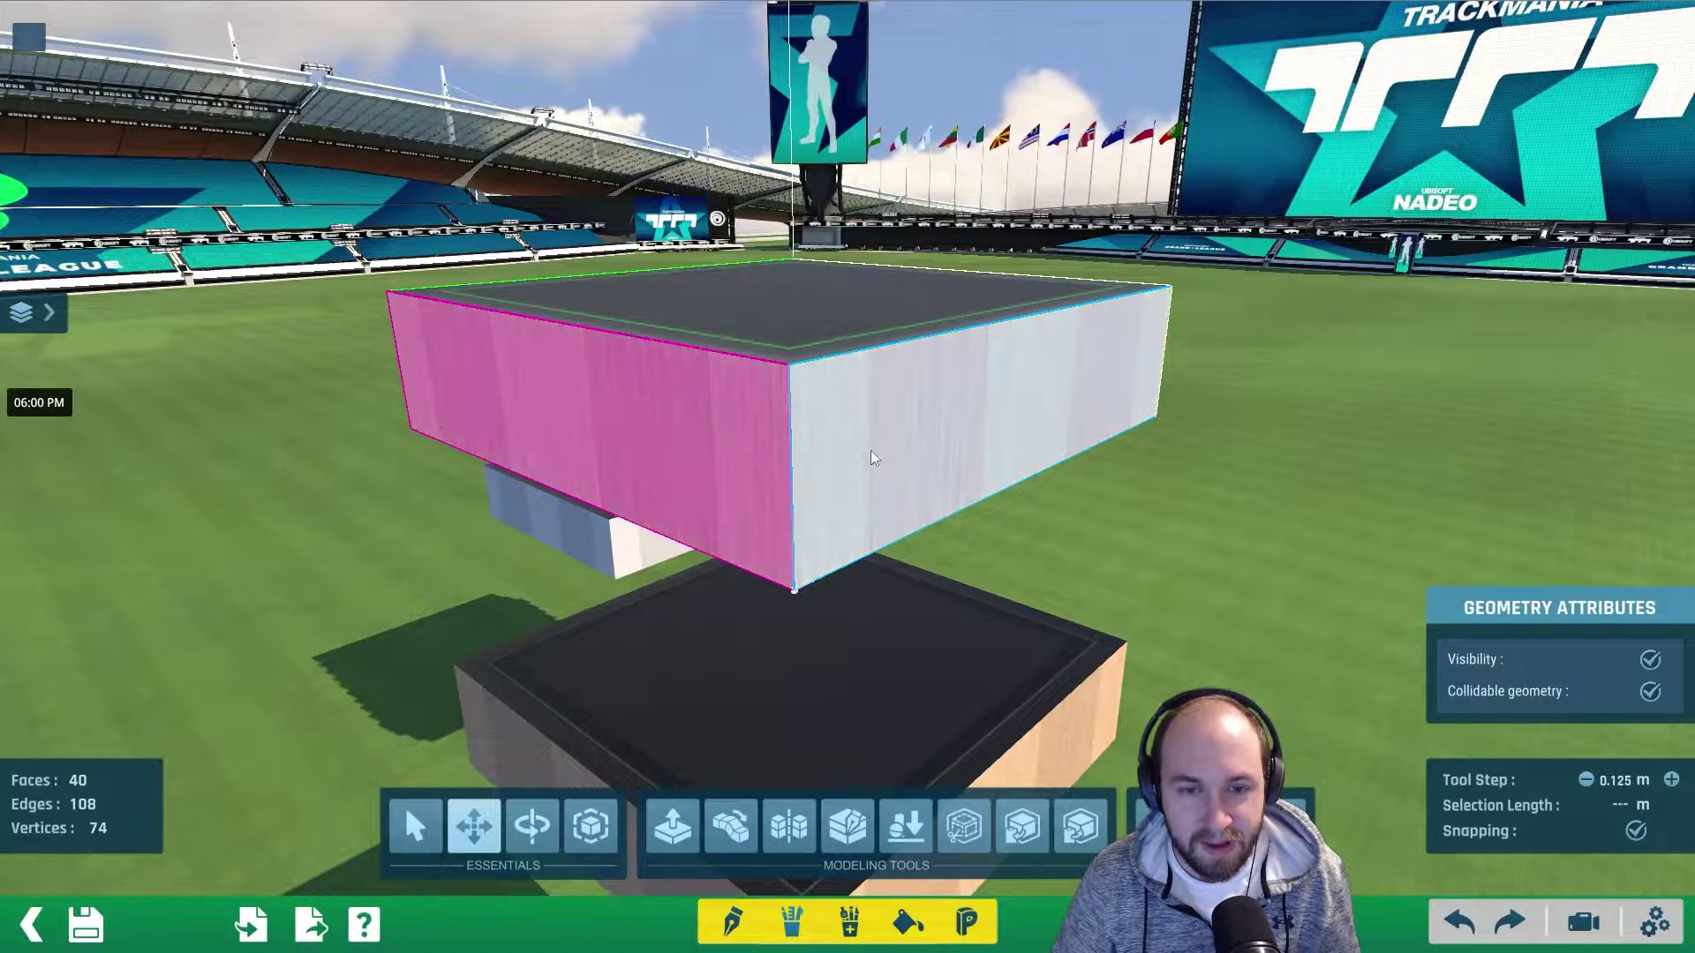
{"action": "right_click_drag", "start_coordinate": [468, 458], "coordinate": [949, 460], "text": "alt"}
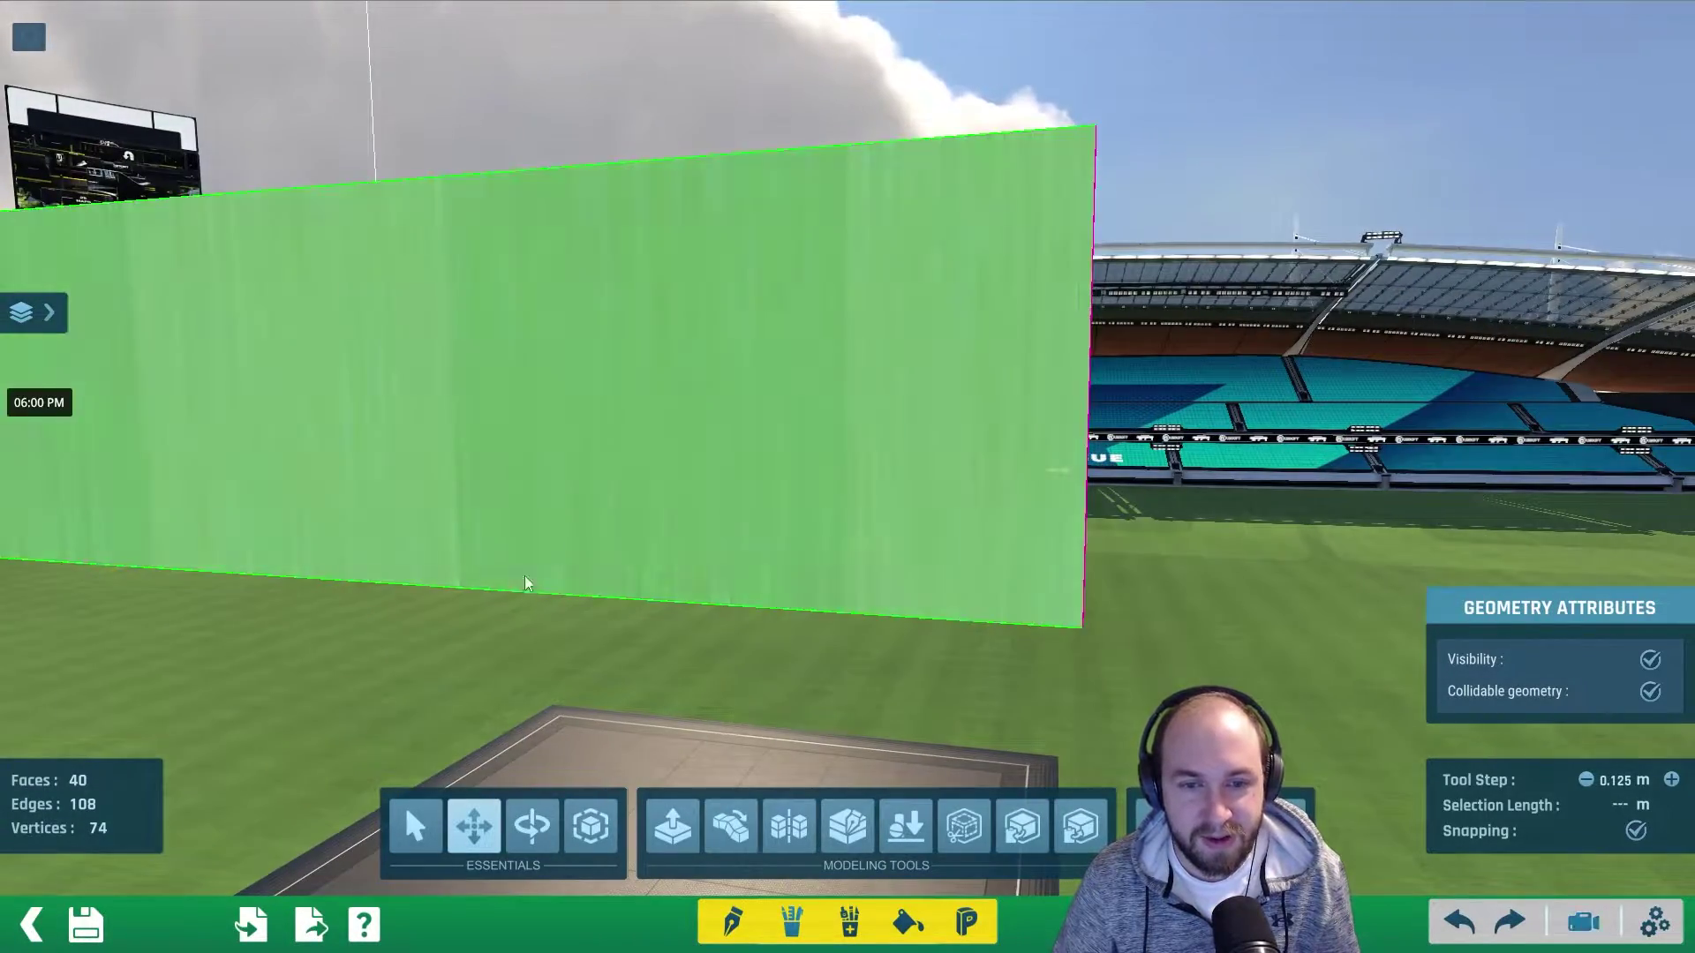
{"action": "scroll", "coordinate": [526, 583], "scroll_direction": "down", "scroll_amount": 4}
{"action": "right_click_drag", "start_coordinate": [571, 598], "coordinate": [836, 591], "text": "alt"}
{"action": "right_click_drag", "start_coordinate": [602, 586], "coordinate": [1002, 477], "text": "alt"}
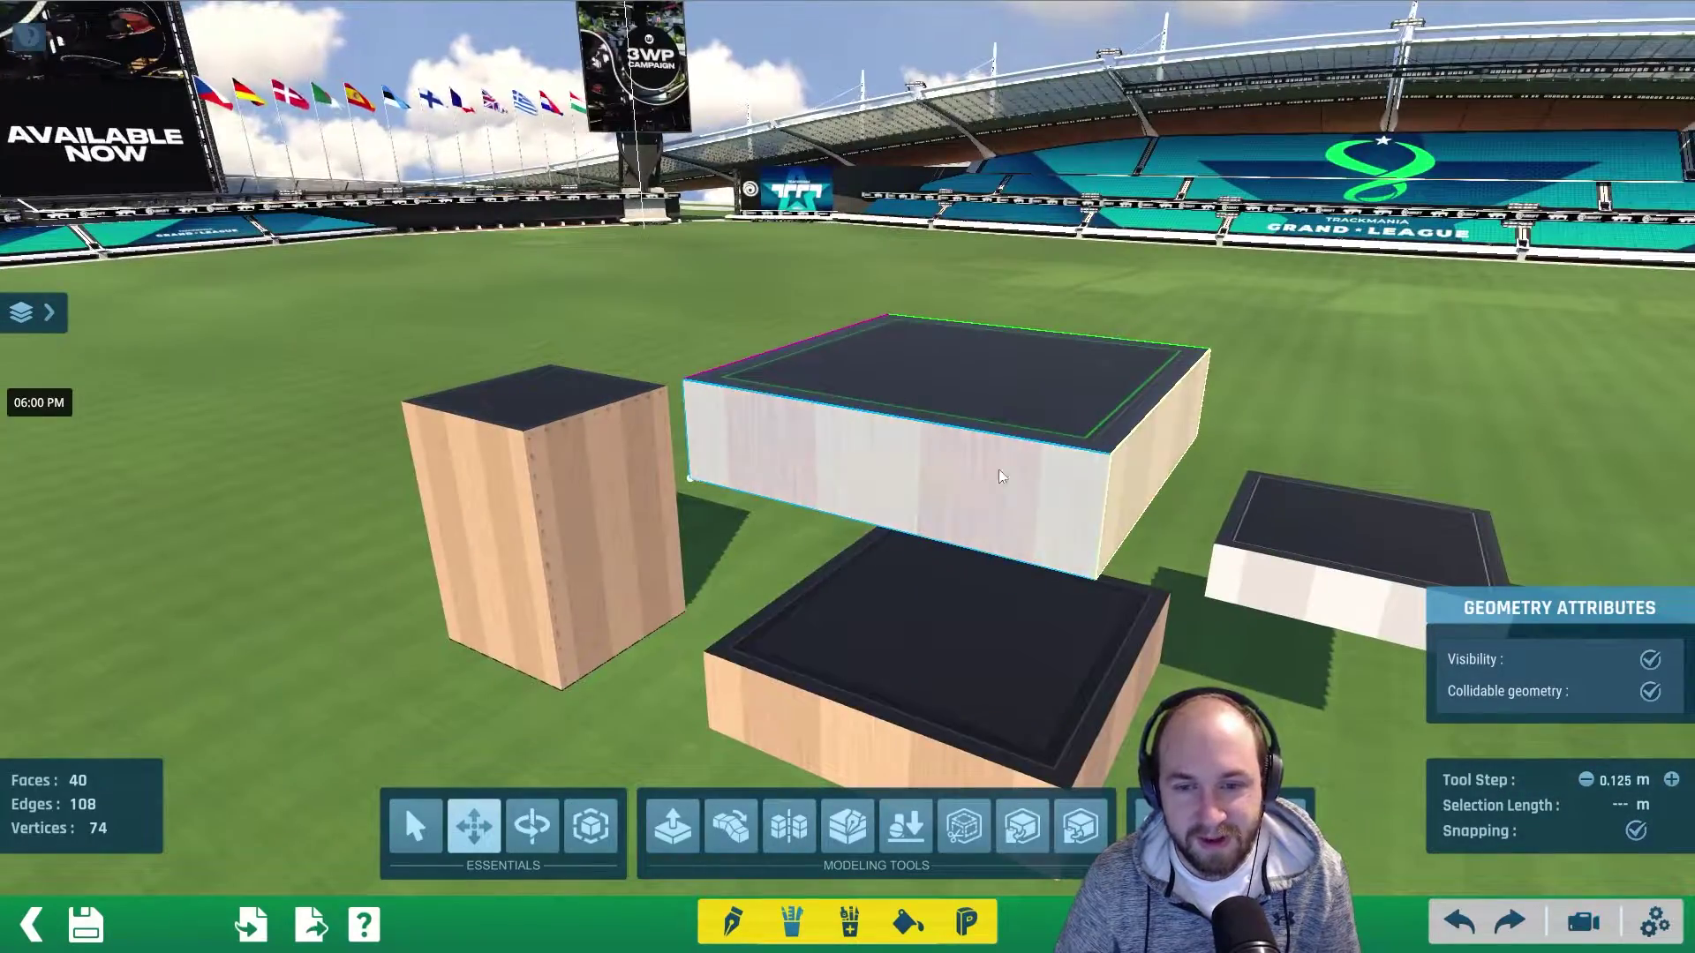
- Open the materials palette and browse forward to the custom materials around page 13
{"action": "left_click", "coordinate": [906, 925]}
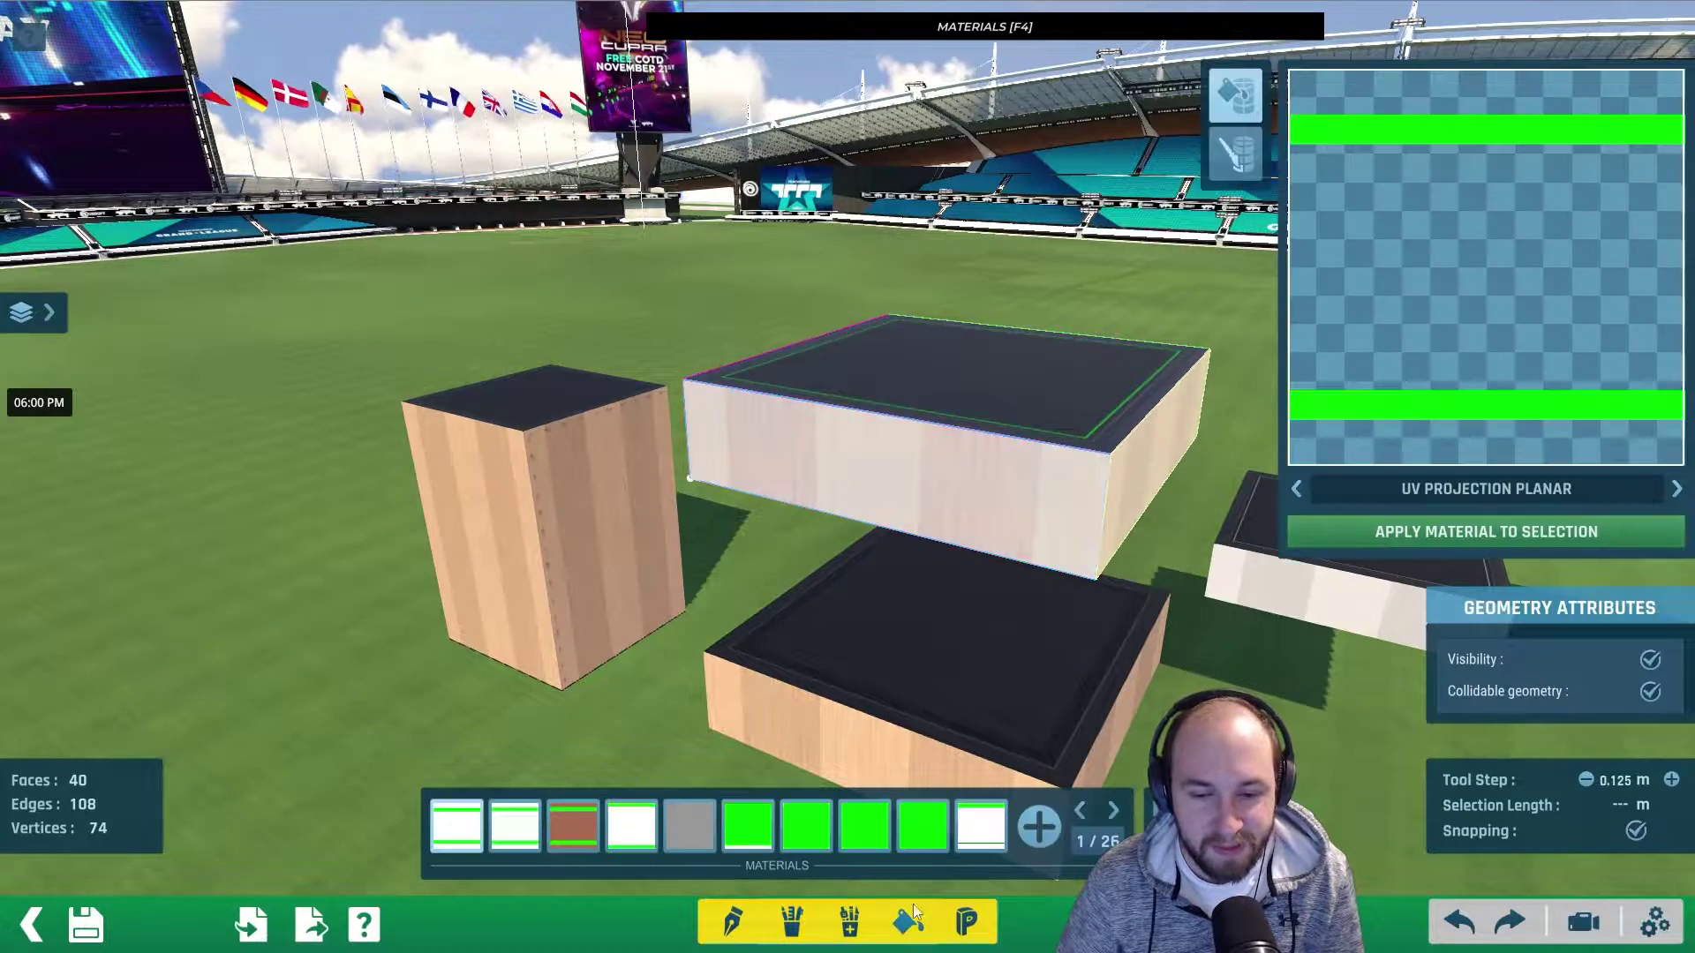
{"action": "mouse_move", "coordinate": [702, 554]}
{"action": "right_mouse_down"}
{"action": "mouse_move", "coordinate": [674, 591]}
{"action": "mouse_move", "coordinate": [733, 546]}
{"action": "right_mouse_up"}
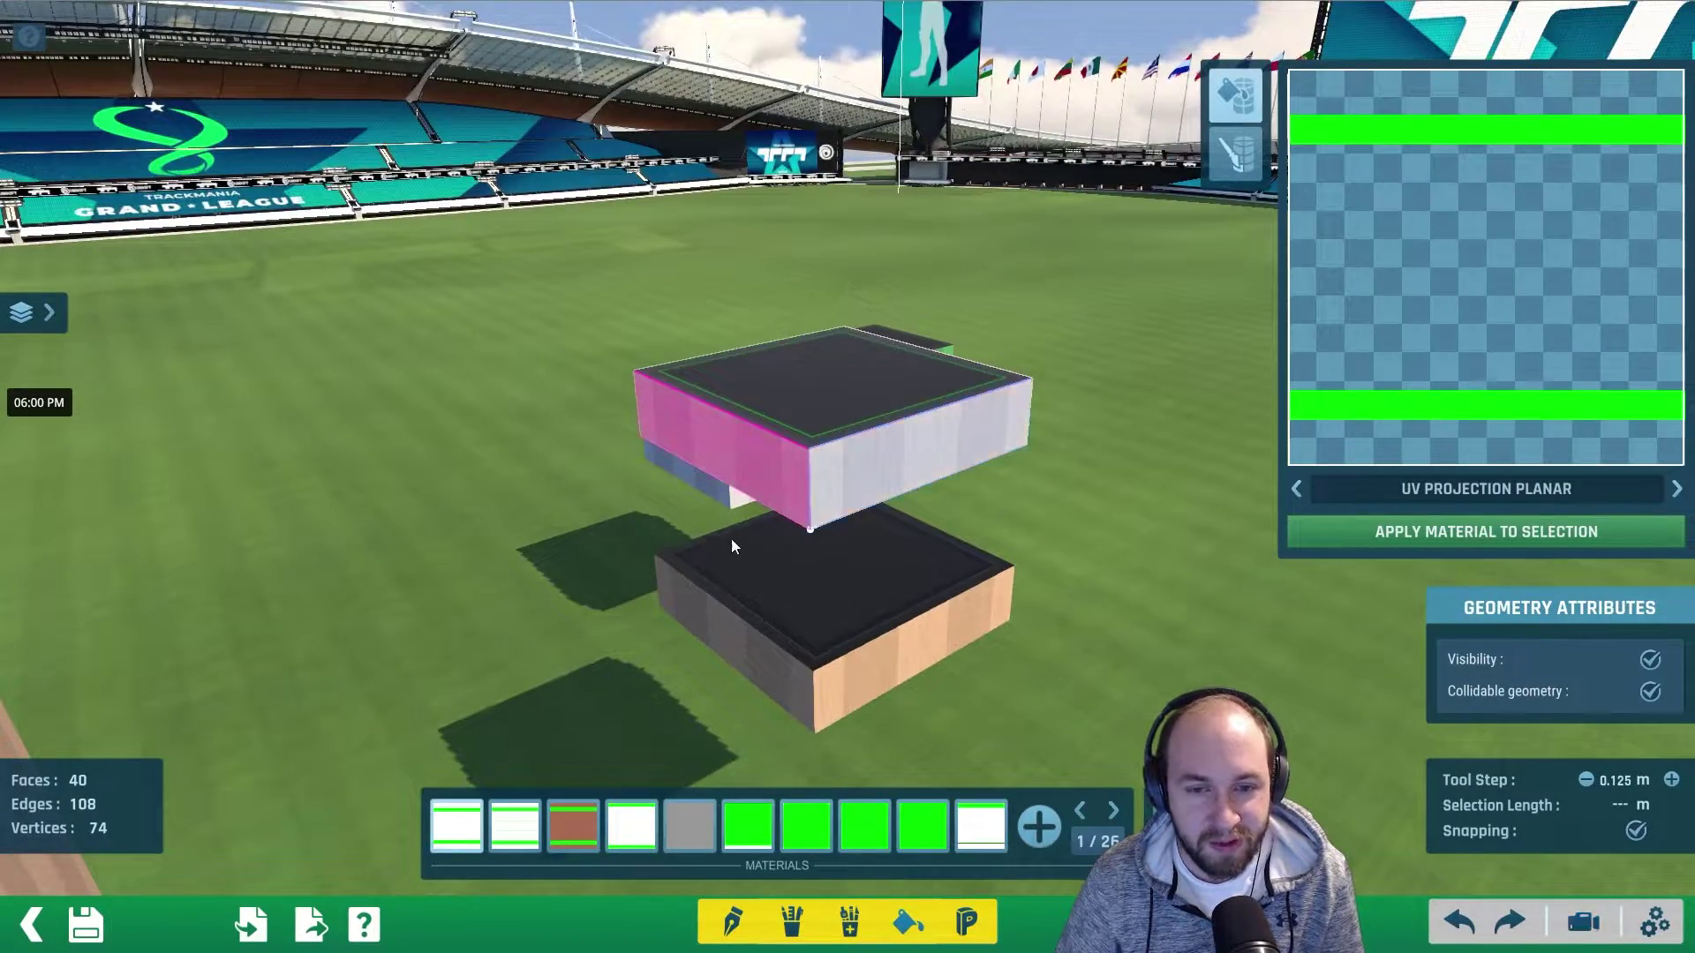
{"action": "left_click", "coordinate": [1113, 810]}
{"action": "left_click", "coordinate": [1113, 811]}
{"action": "left_click", "coordinate": [1113, 810]}
{"action": "left_click", "coordinate": [1113, 810]}
{"action": "left_click", "coordinate": [1113, 811]}
{"action": "left_click", "coordinate": [1116, 818]}
{"action": "left_click", "coordinate": [1115, 817]}
{"action": "left_click", "coordinate": [1115, 817]}
{"action": "left_click", "coordinate": [1116, 818]}
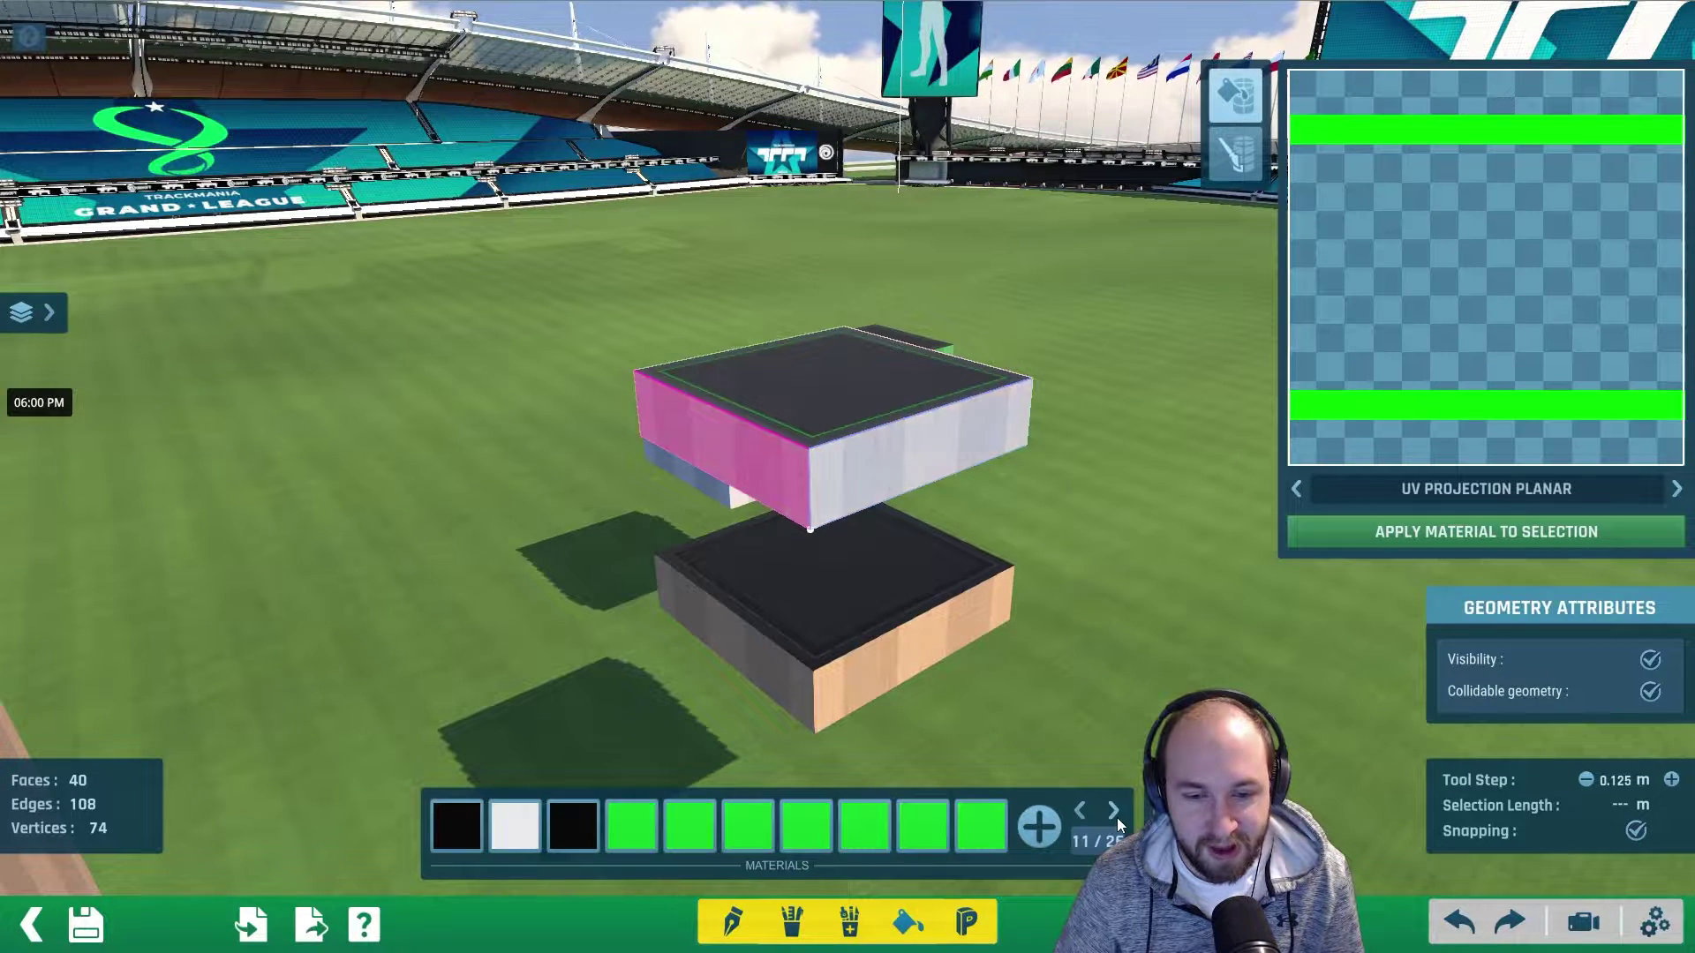
{"action": "left_click", "coordinate": [1116, 817]}
{"action": "left_click", "coordinate": [1116, 818]}
{"action": "left_click", "coordinate": [1115, 817]}
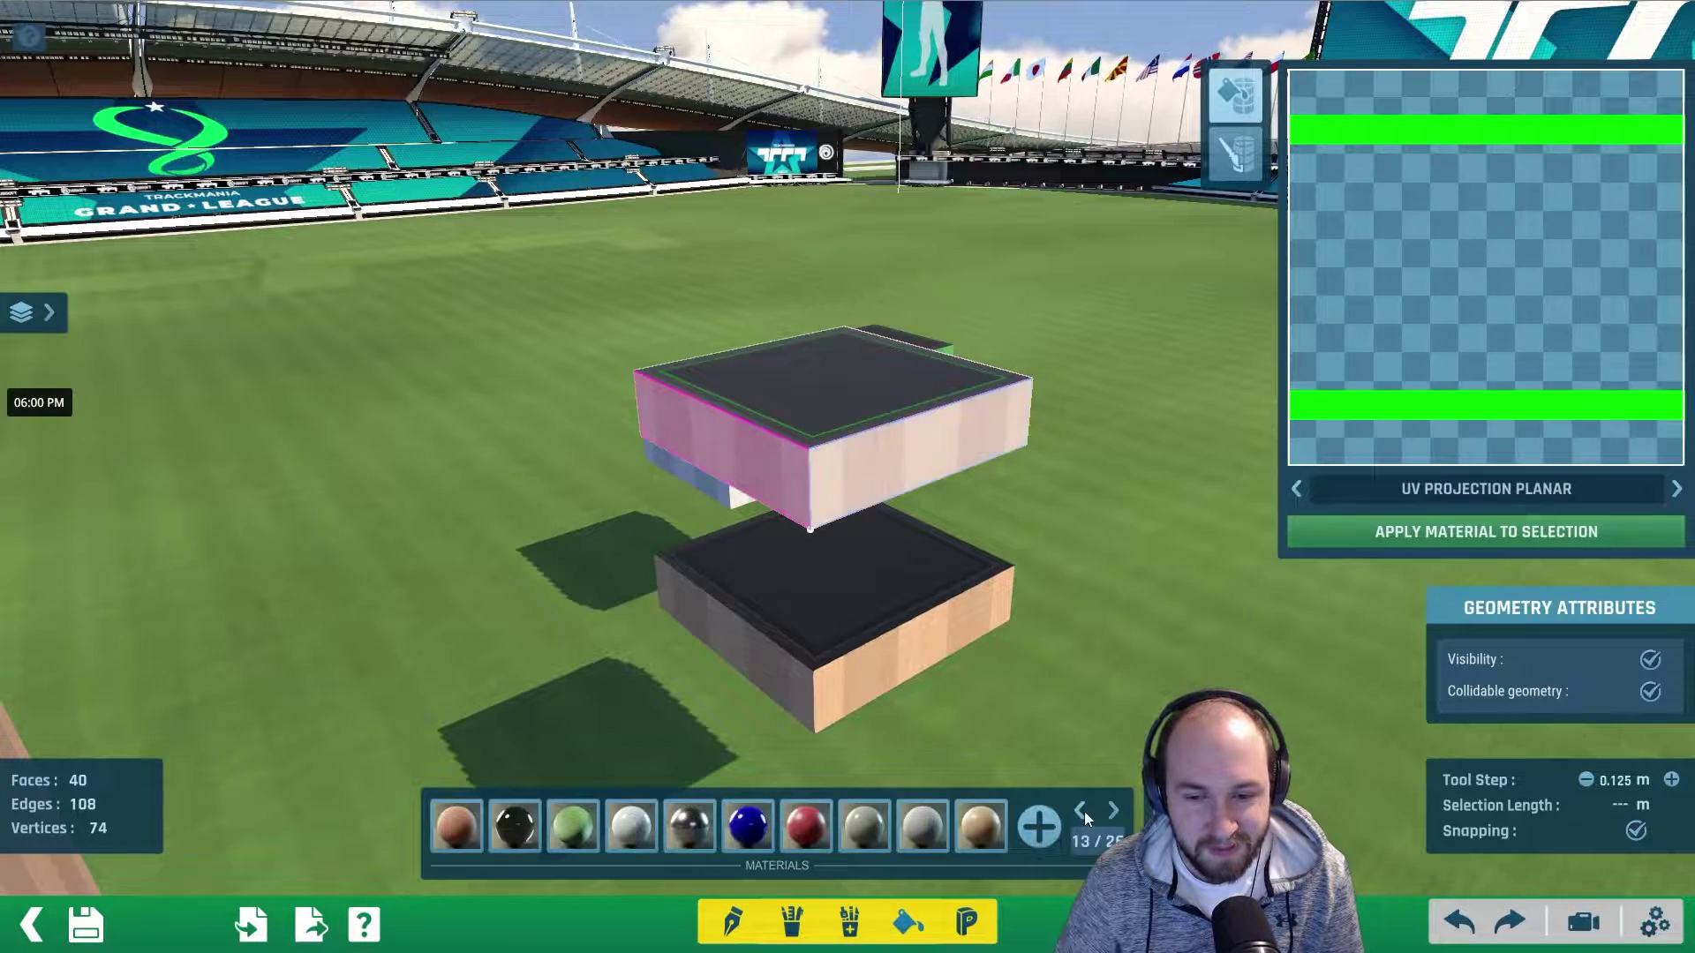
- Compare the neighbouring custom materials, including CustomBricks, CustomRock and CustomSand, and choose the red custom material on page 13
{"action": "left_click", "coordinate": [1081, 810]}
{"action": "left_click", "coordinate": [1114, 811]}
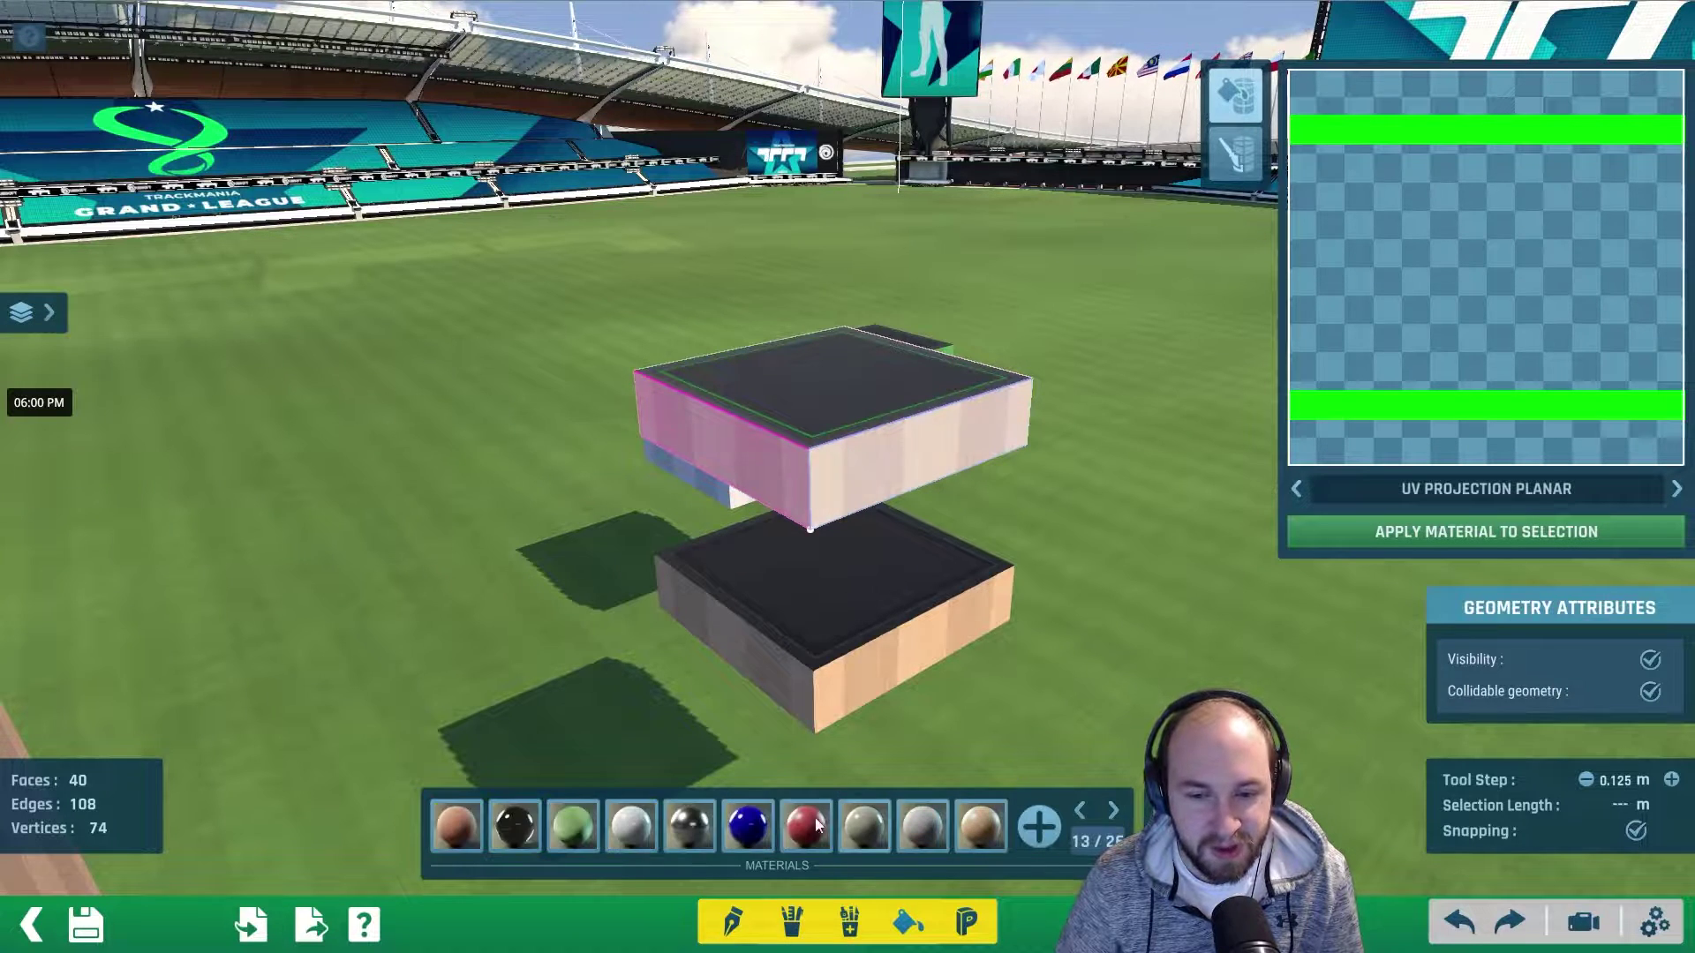
{"action": "left_click", "coordinate": [1083, 812]}
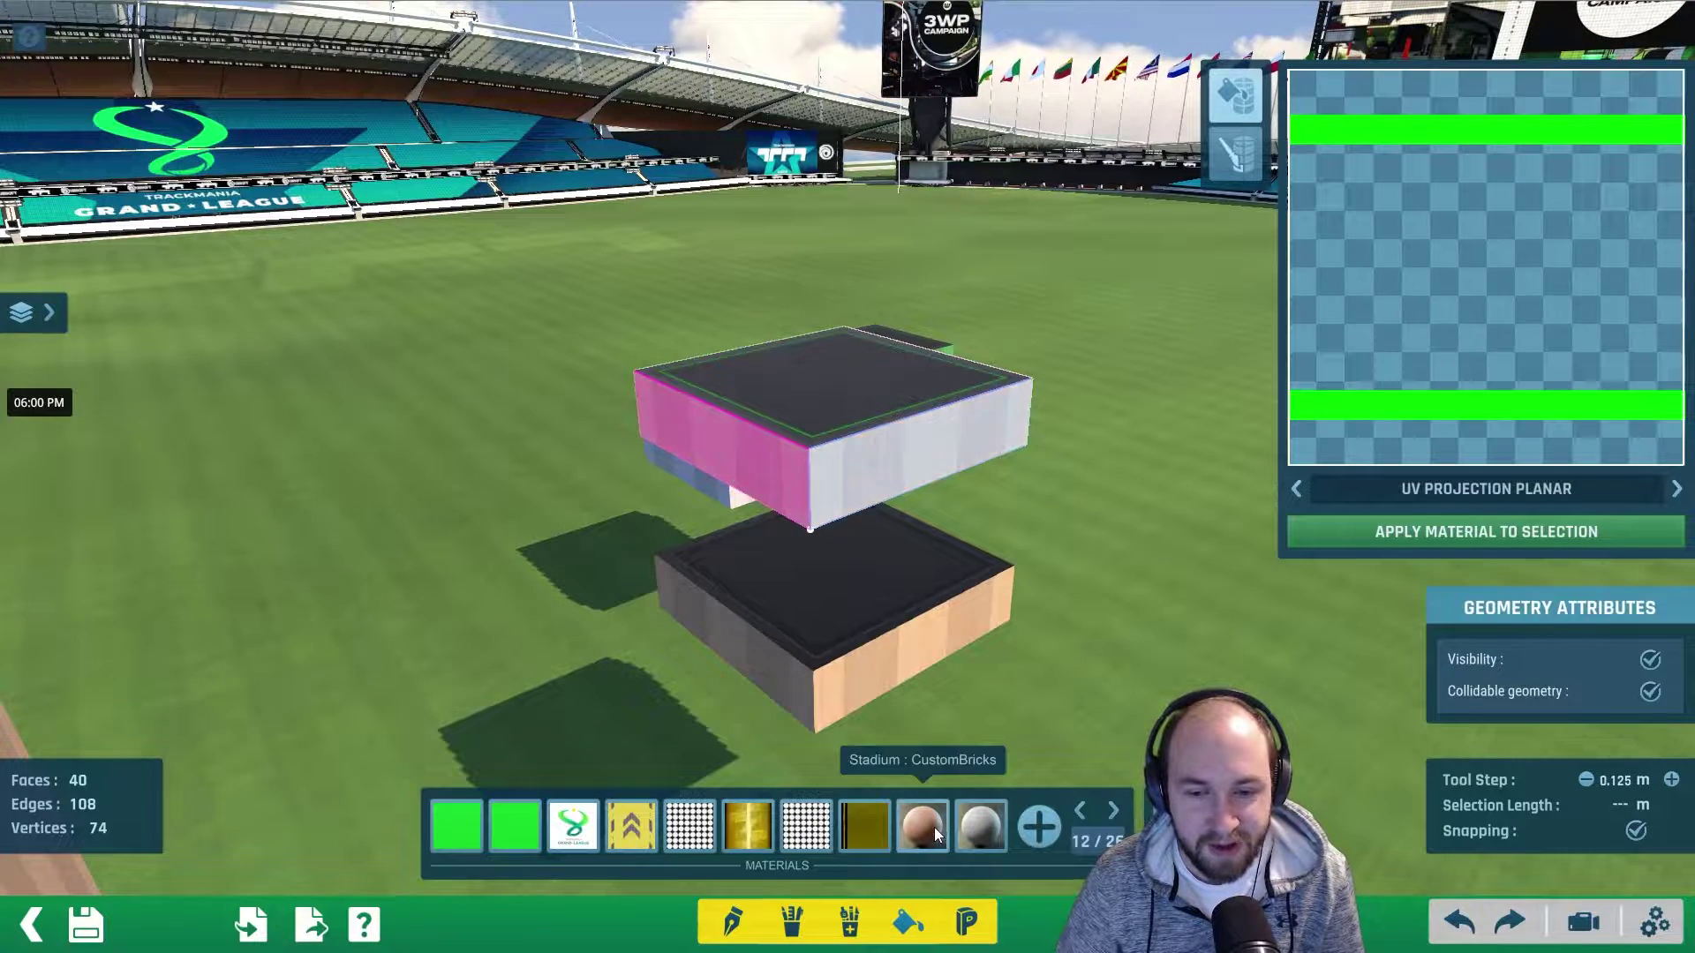
{"action": "left_click", "coordinate": [1112, 811]}
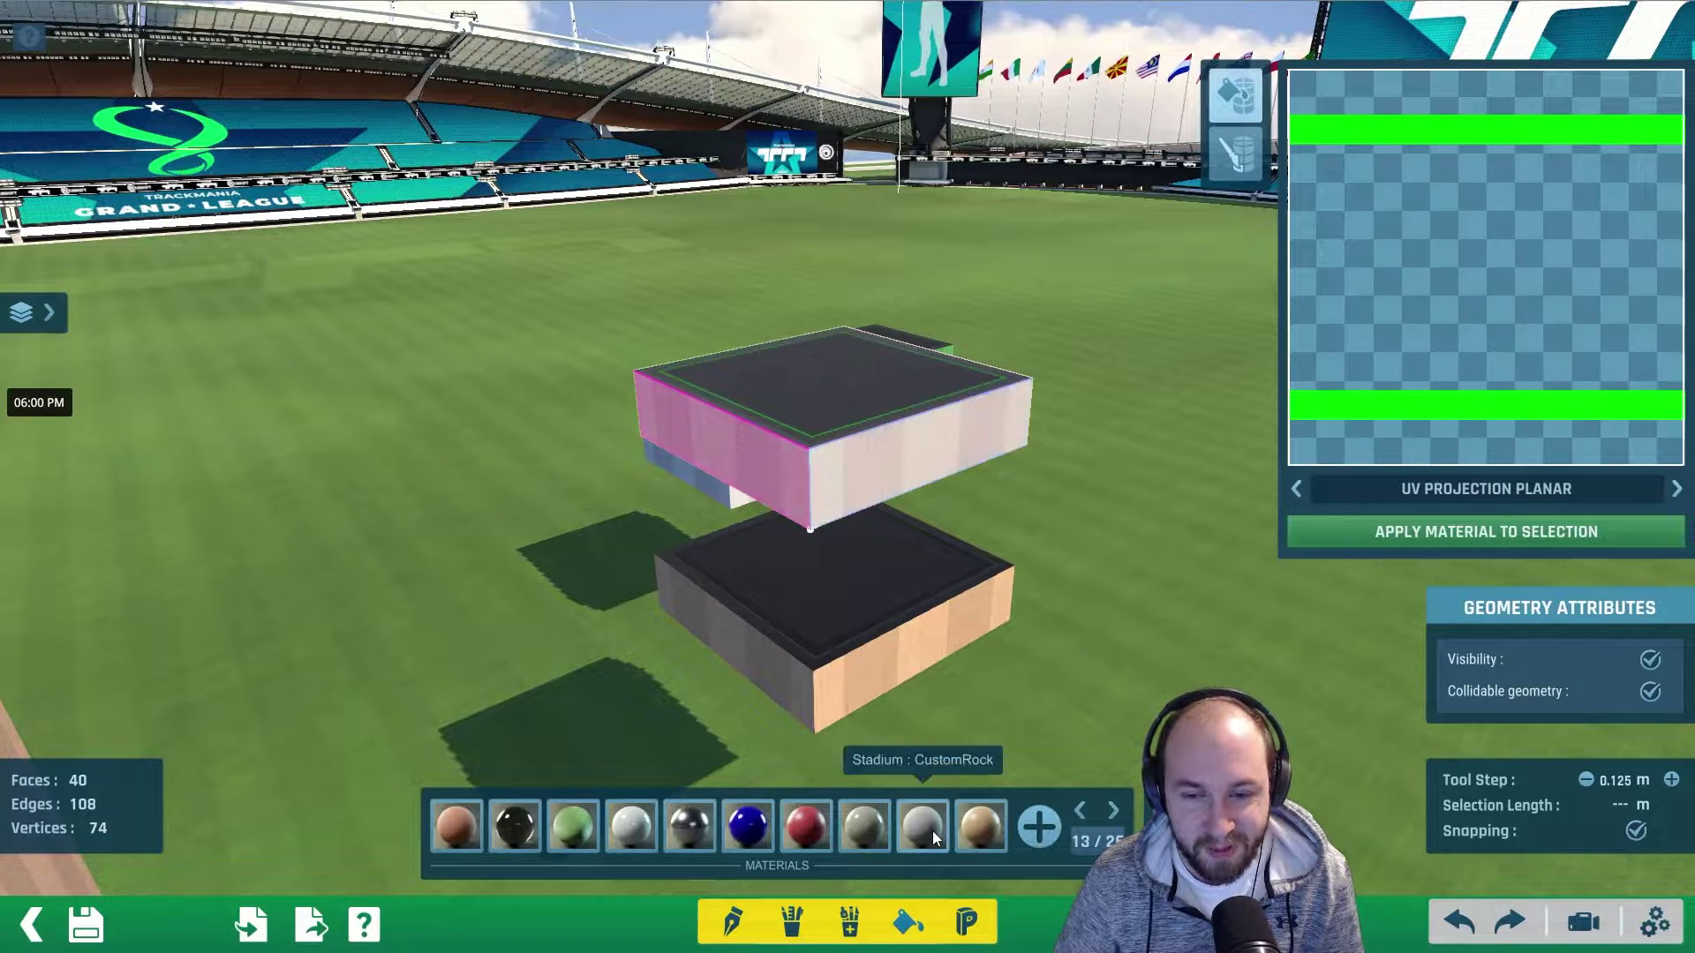
{"action": "left_click", "coordinate": [1113, 811]}
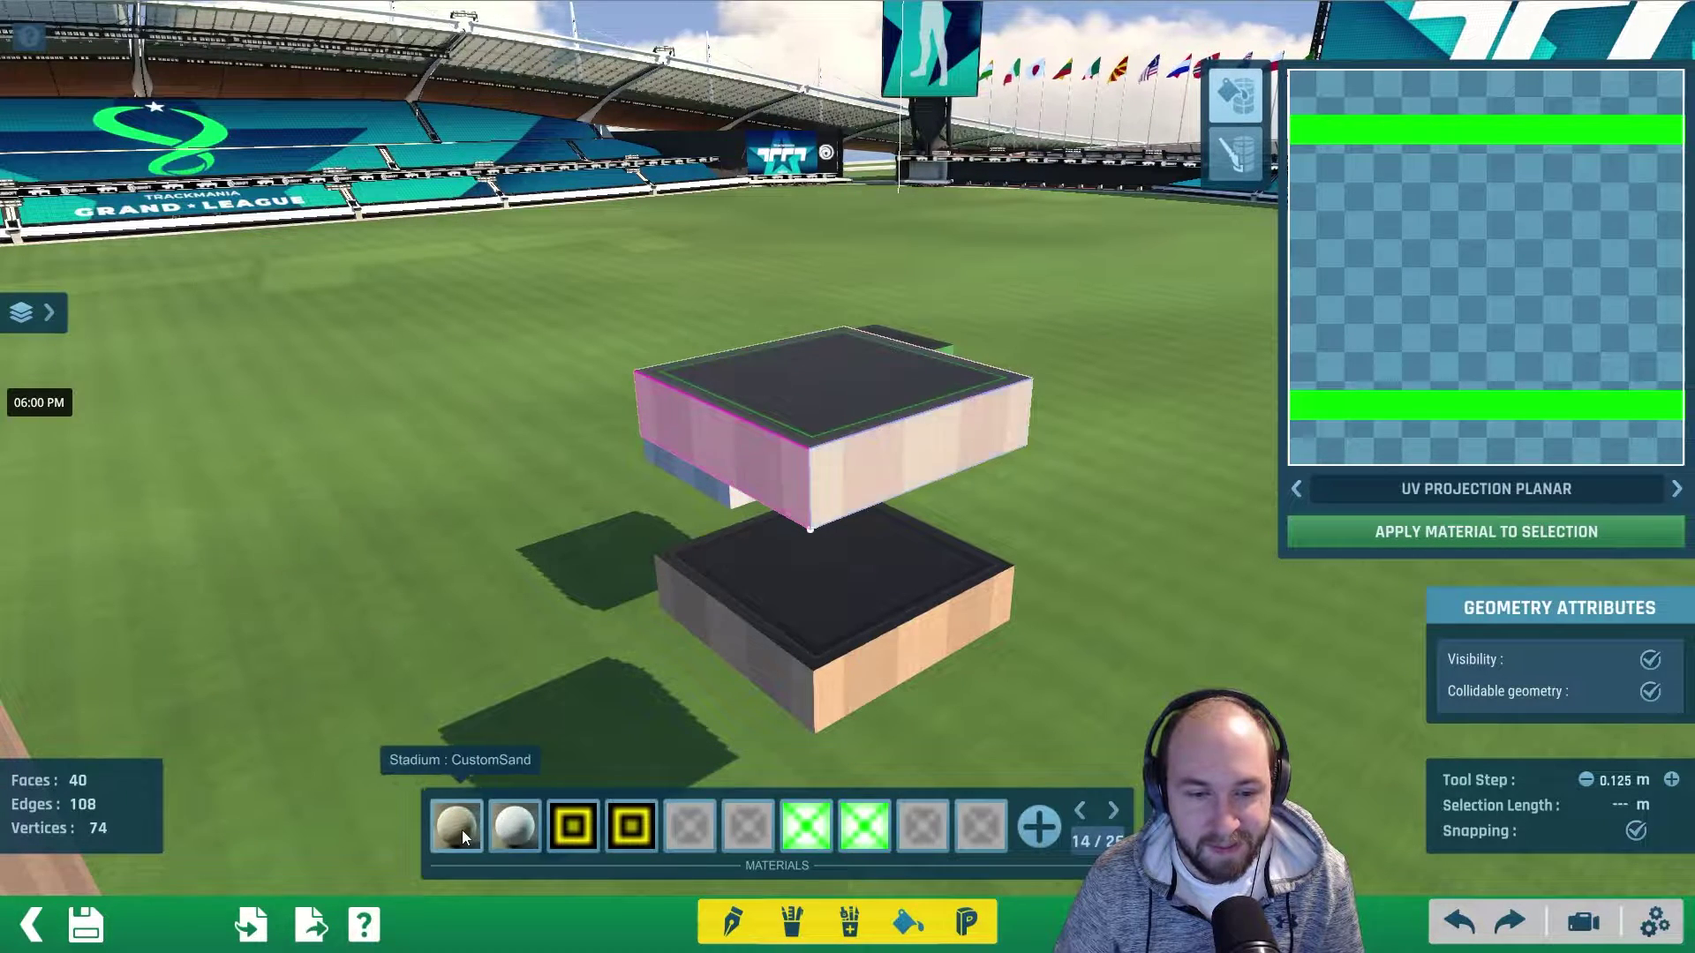
{"action": "left_click", "coordinate": [1079, 810]}
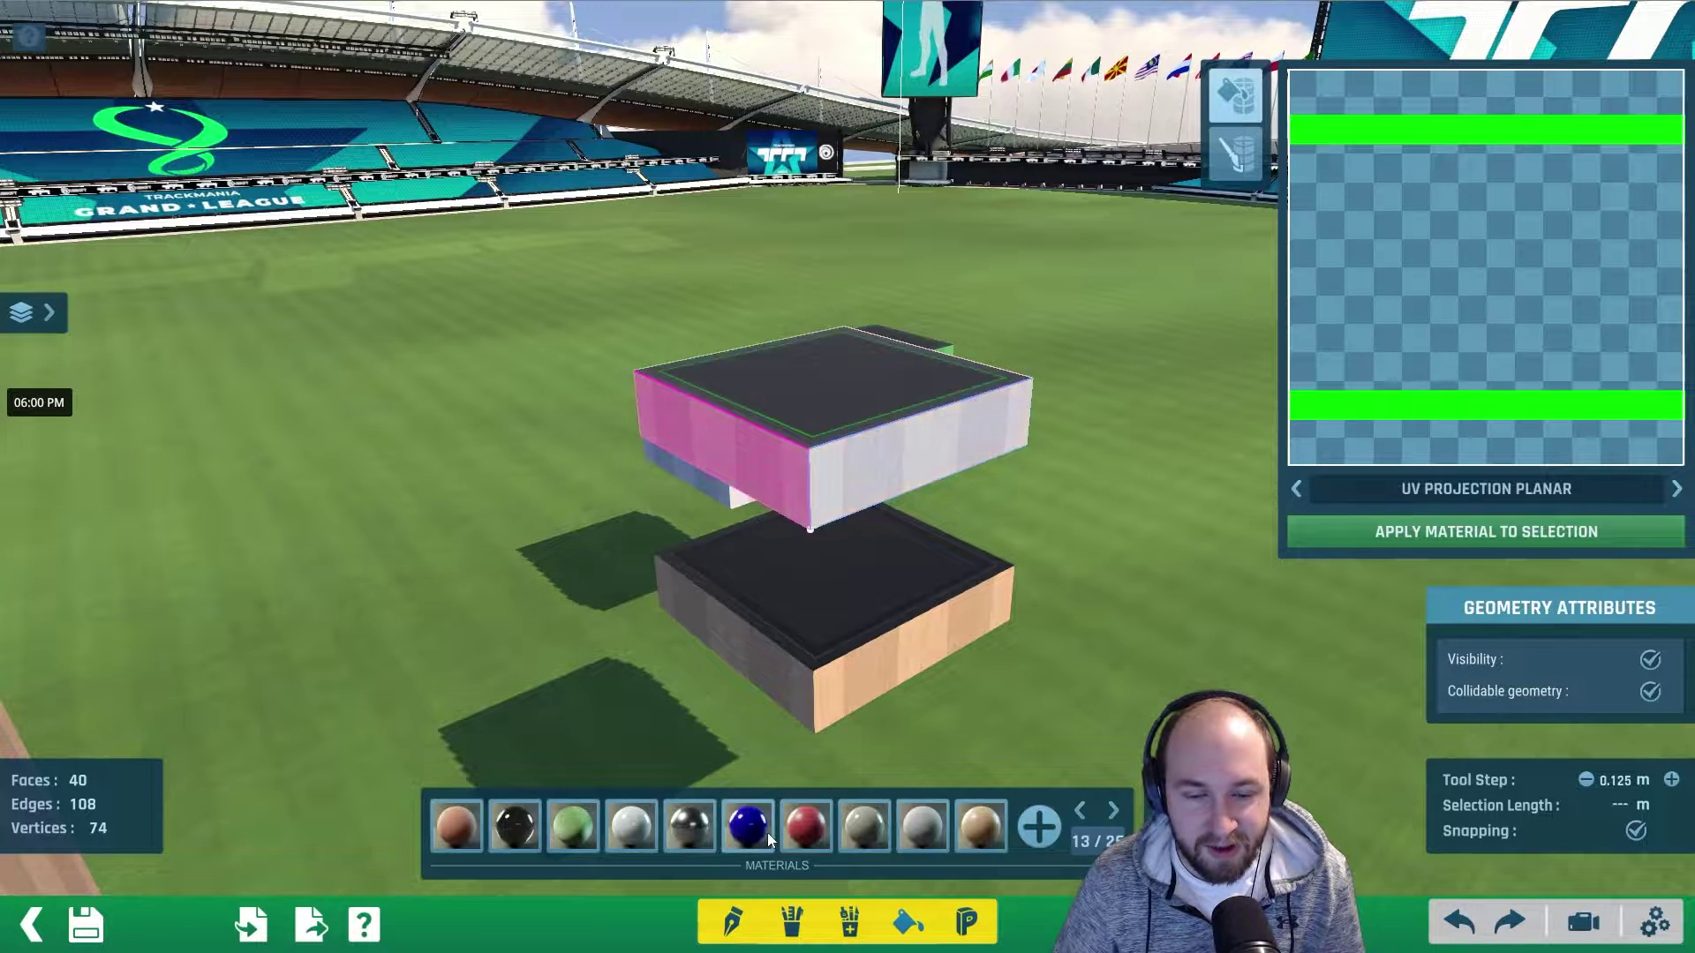
{"action": "left_click", "coordinate": [807, 830]}
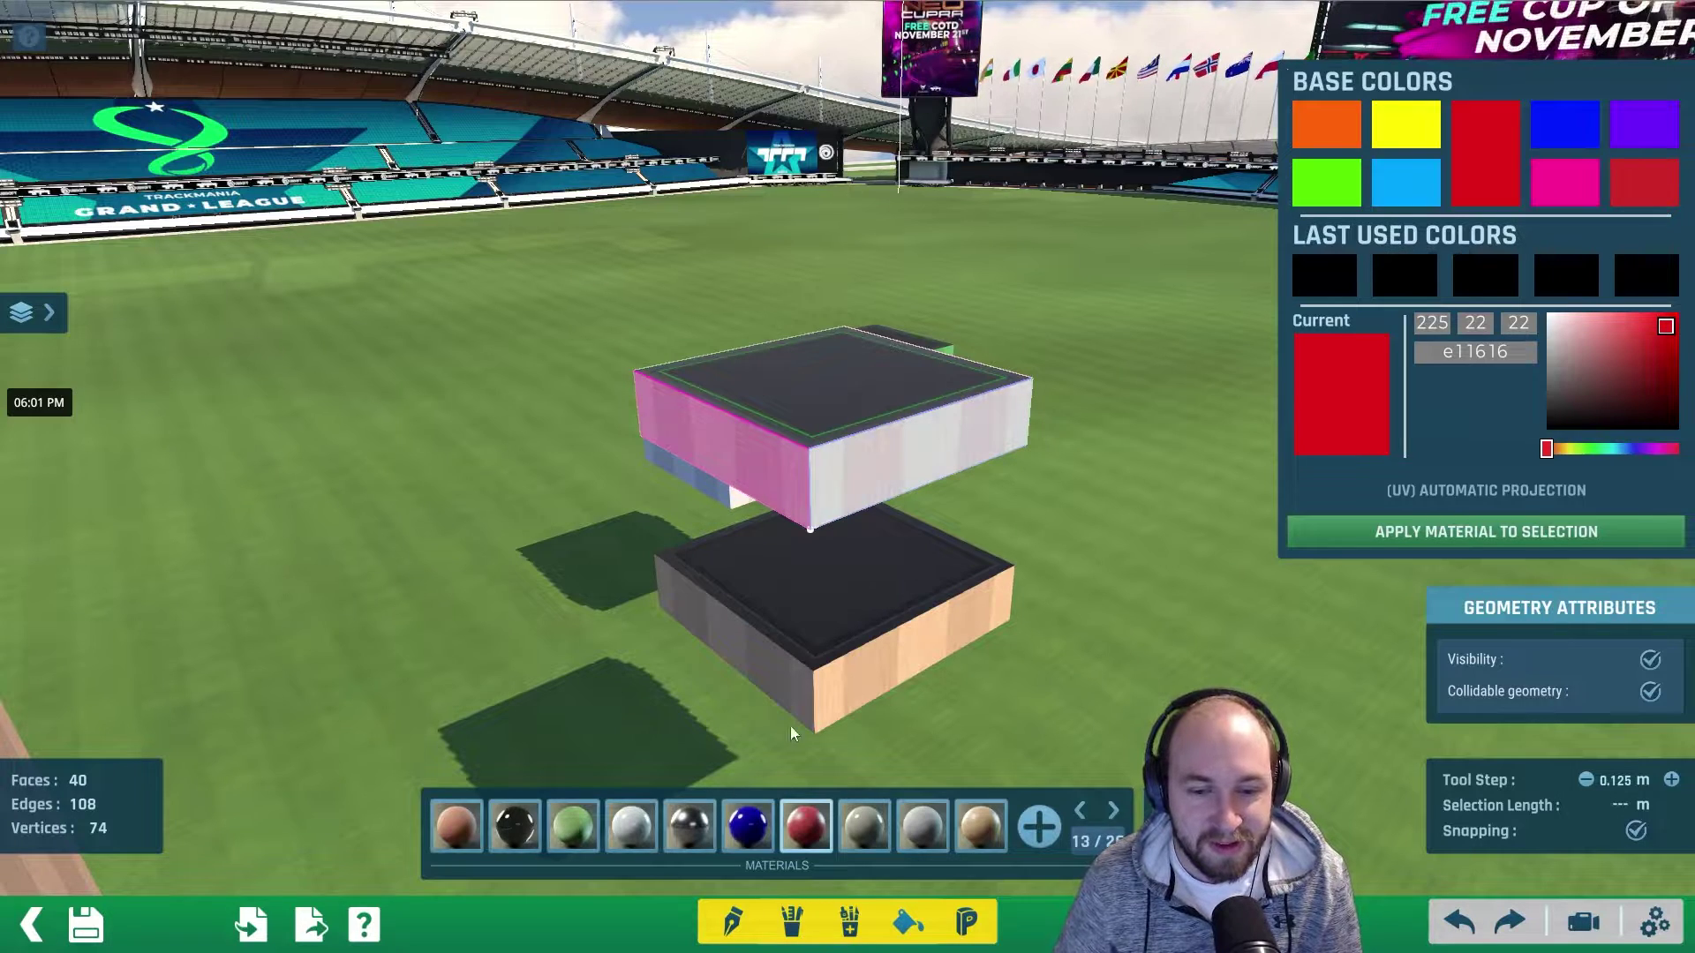
- Apply the custom material in purple, colour 6a336c, to the selected side faces of the upper block
{"action": "left_click", "coordinate": [1619, 377]}
{"action": "left_click_drag", "start_coordinate": [1546, 448], "coordinate": [1647, 450]}
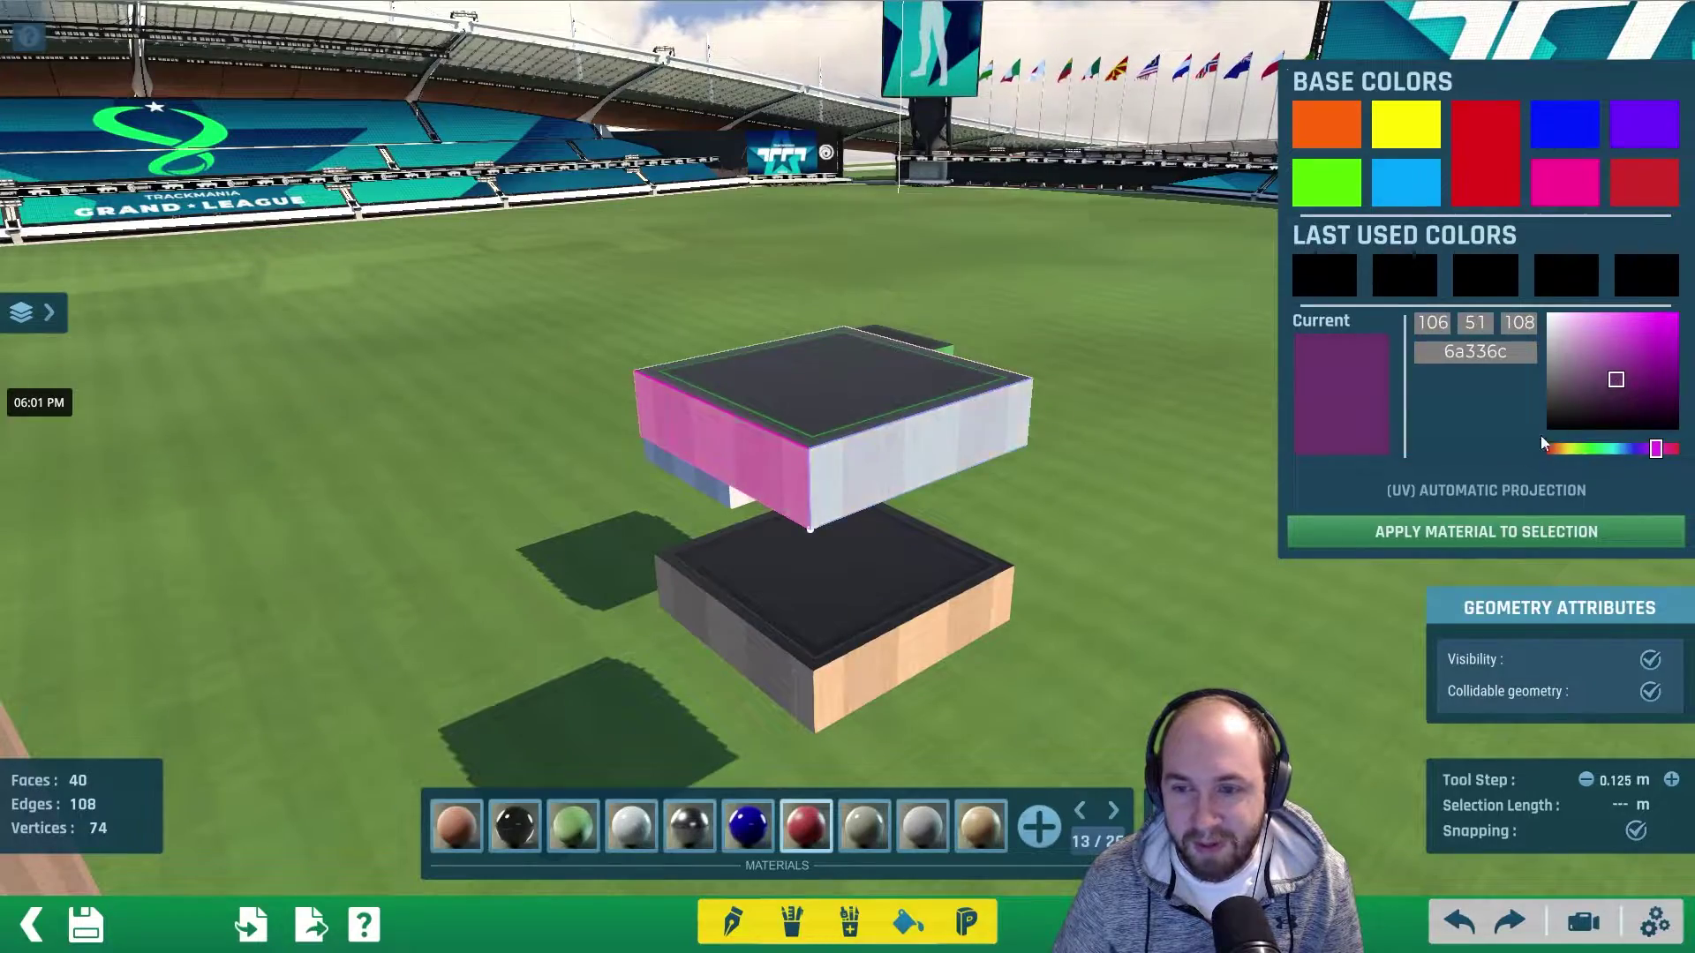
{"action": "left_click", "coordinate": [1371, 533]}
- Colour the upper block's top face orange, ff6409, with the same custom material and check the block from several sides
{"action": "right_click_drag", "start_coordinate": [1029, 538], "coordinate": [991, 473]}
{"action": "right_click_drag", "start_coordinate": [931, 409], "coordinate": [983, 420]}
{"action": "left_click", "coordinate": [1329, 139]}
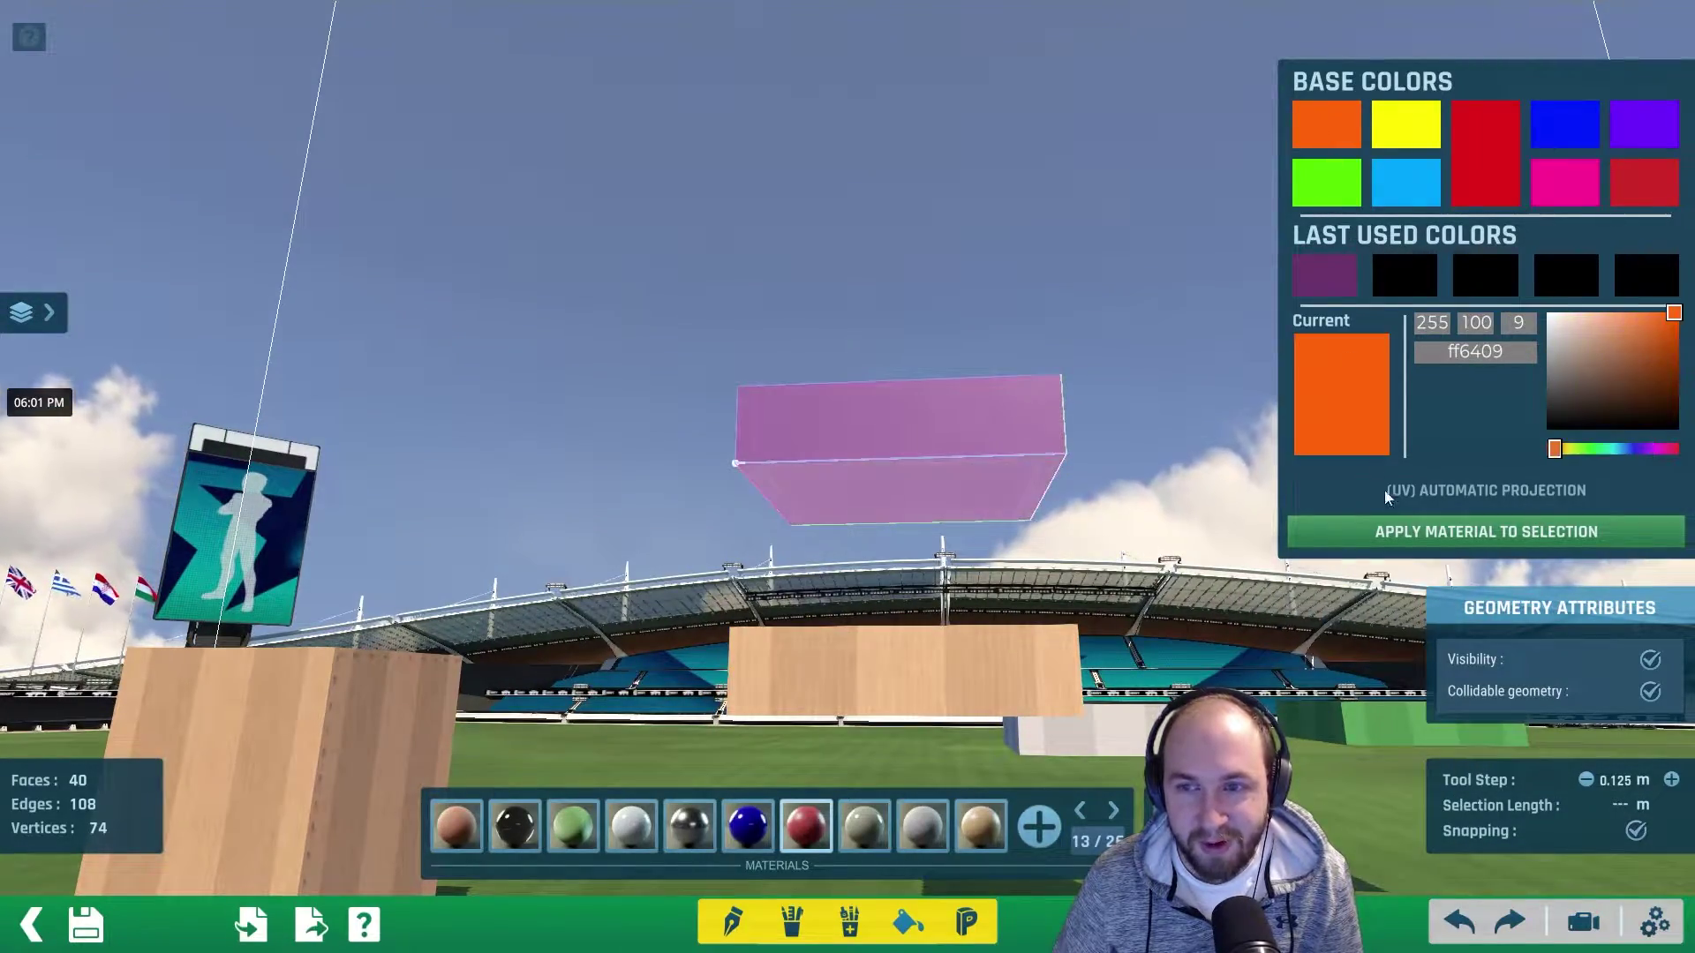
{"action": "left_click", "coordinate": [1404, 531]}
{"action": "right_click", "coordinate": [1098, 561]}
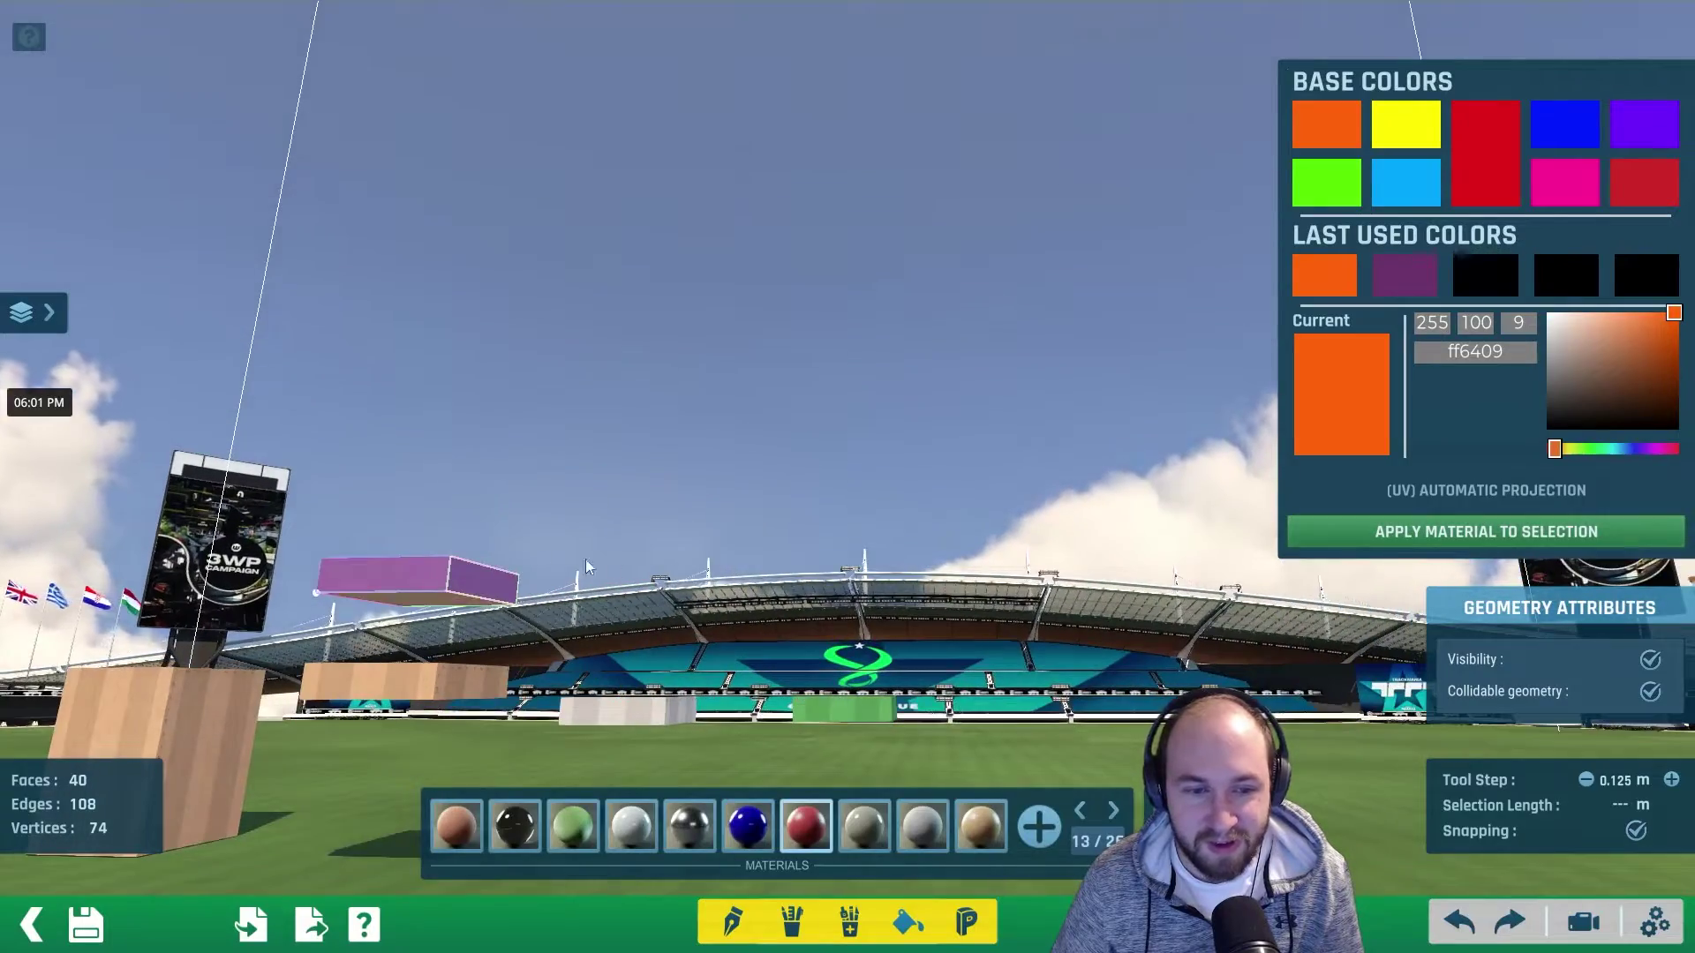
{"action": "right_click_drag", "start_coordinate": [588, 566], "coordinate": [841, 489]}
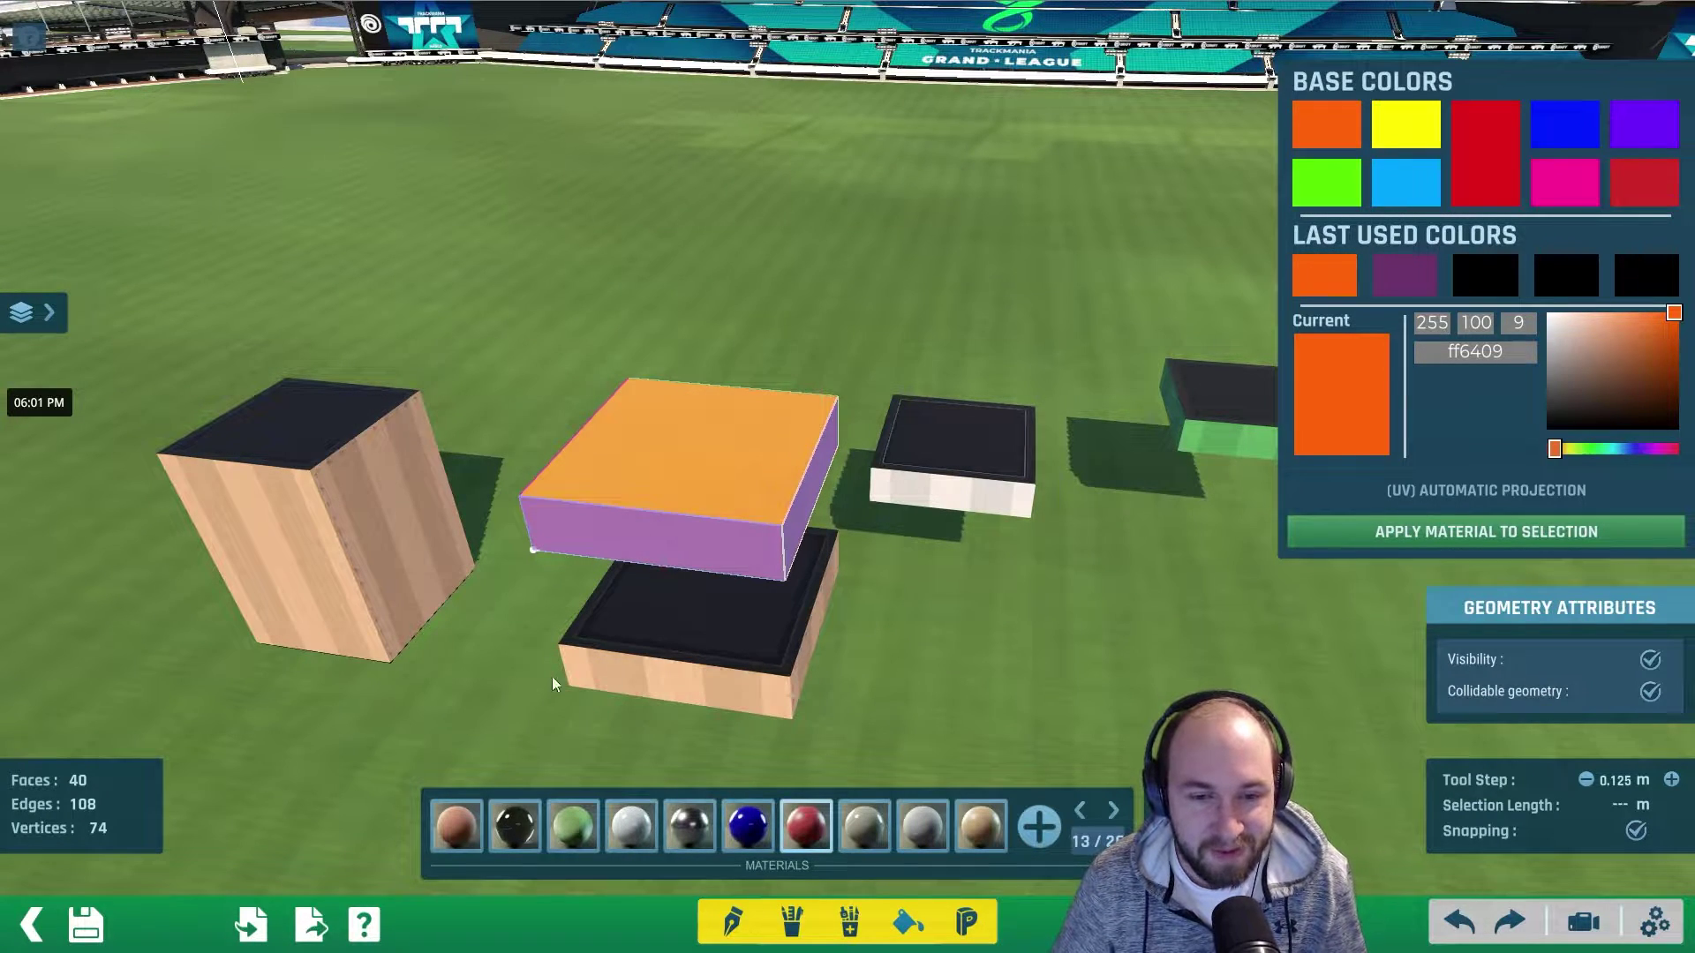
- Save the recoloured item in the Items folder as OrangeAndPurpleBlock.Item.Gbx
{"action": "left_click", "coordinate": [88, 930]}
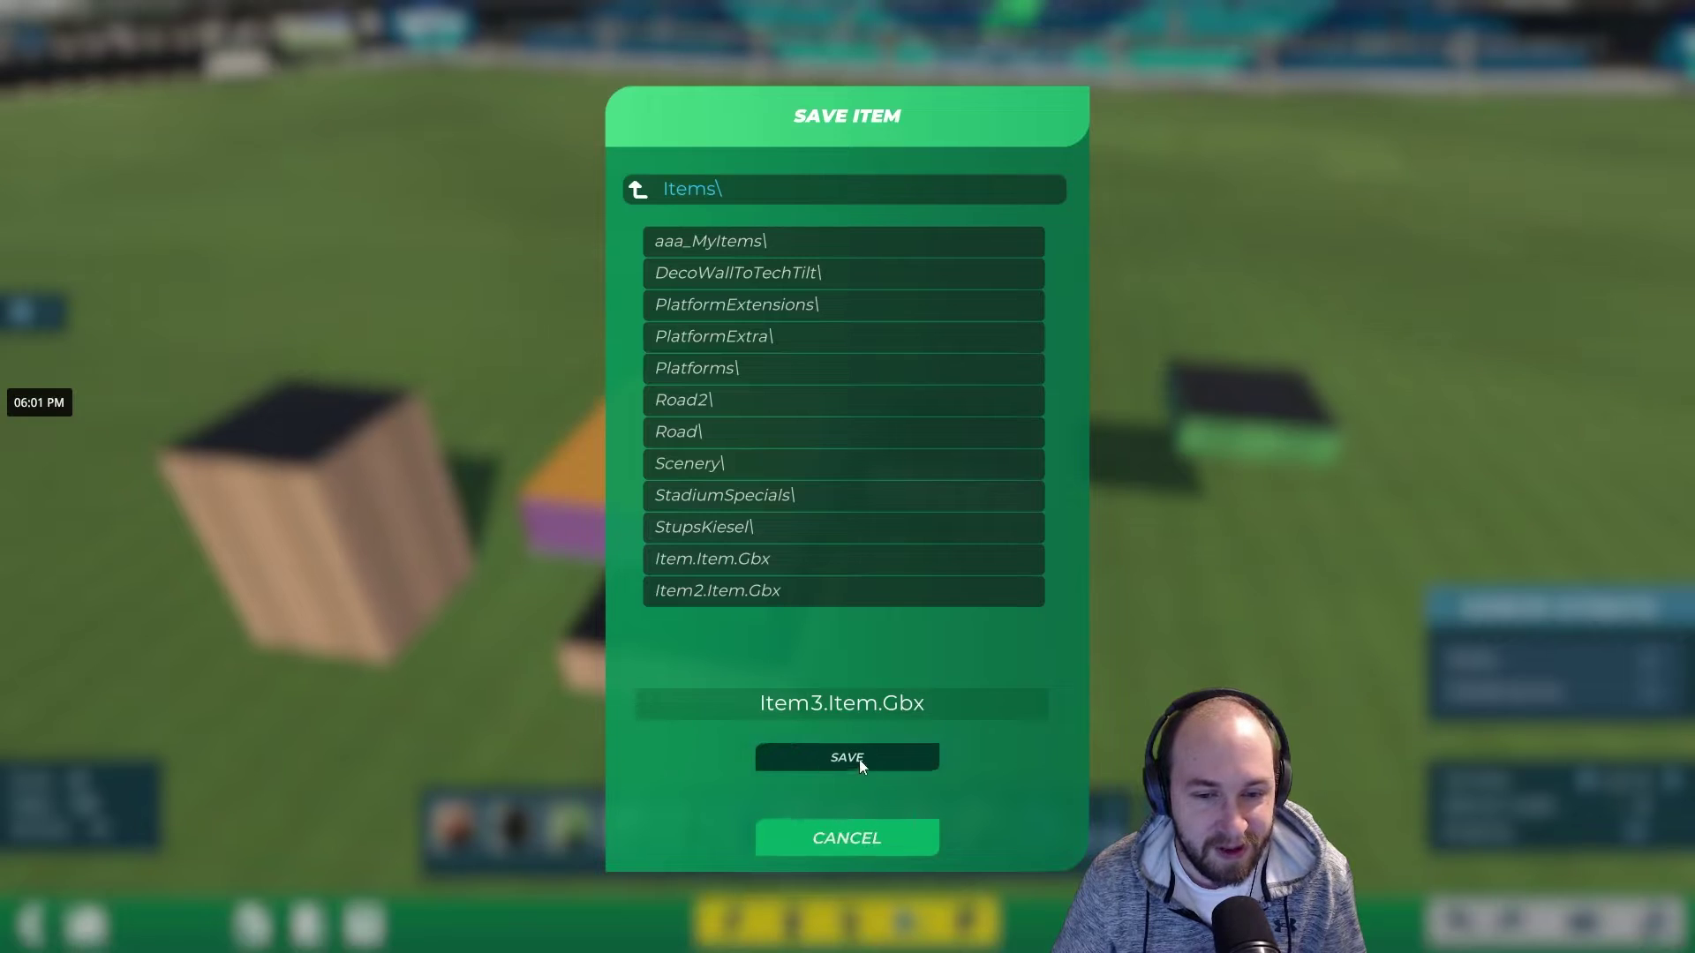
{"action": "left_click", "coordinate": [828, 704]}
{"action": "key", "text": "BackSpace"}
{"action": "key", "text": "BackSpace"}
{"action": "key", "text": "BackSpace"}
{"action": "key", "text": "BackSpace"}
{"action": "key", "text": "BackSpace"}
{"action": "key", "text": "BackSpace"}
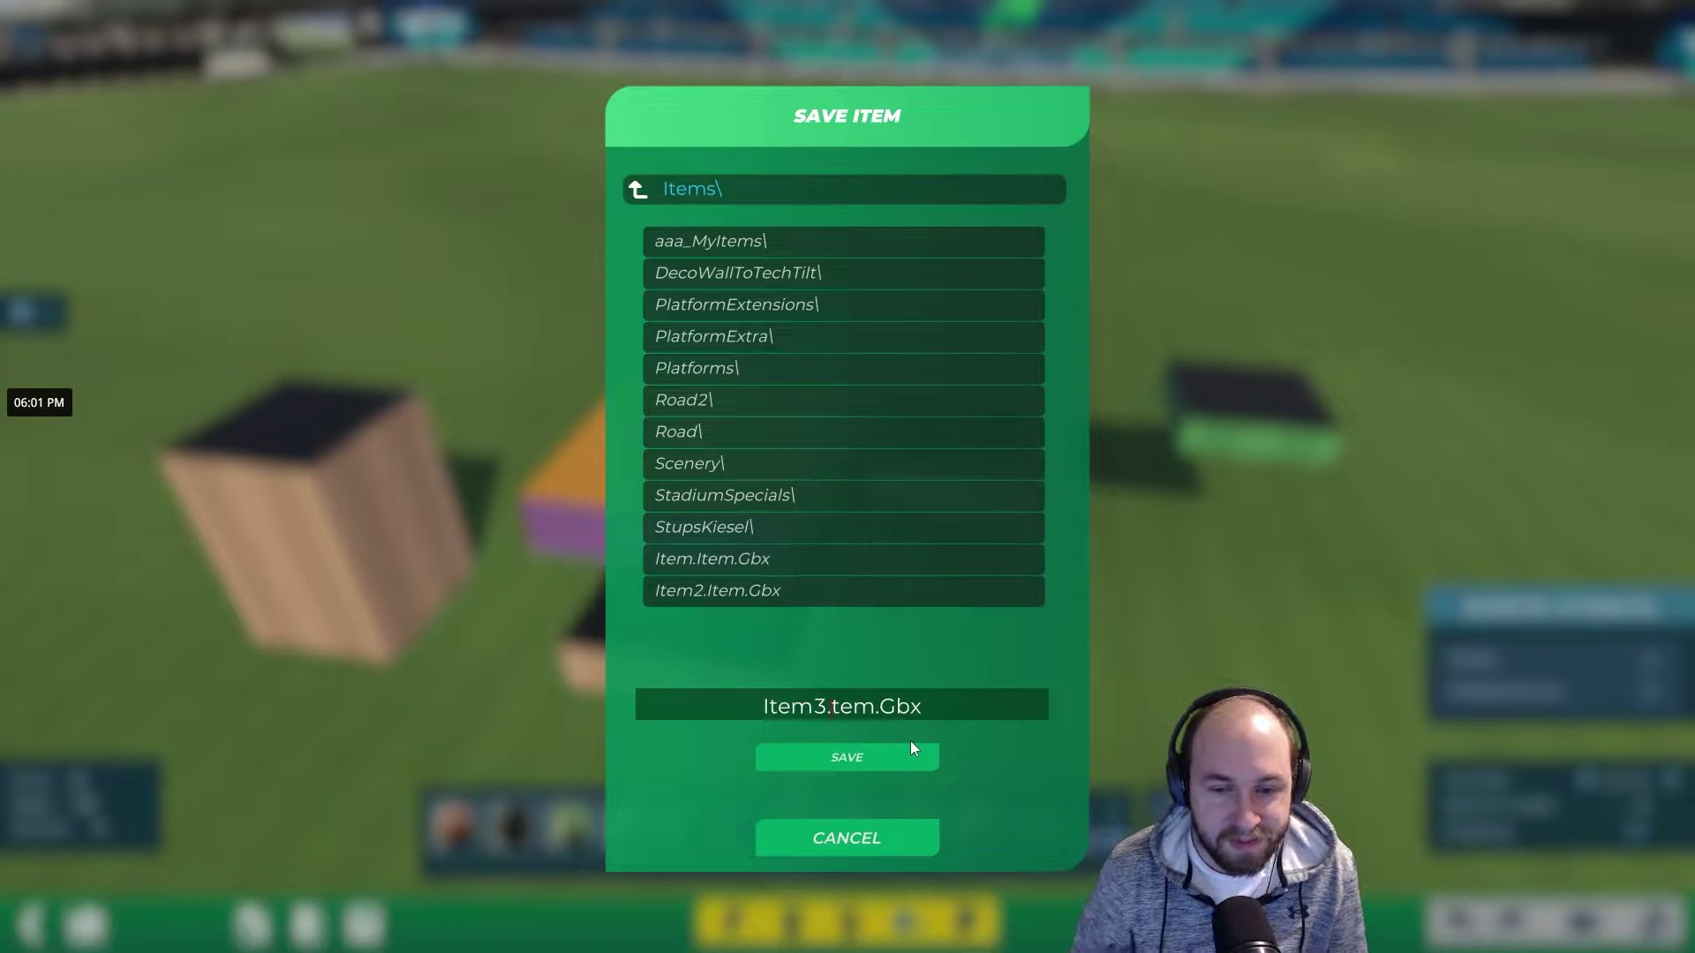
{"action": "type", "text": "OrangeA"}
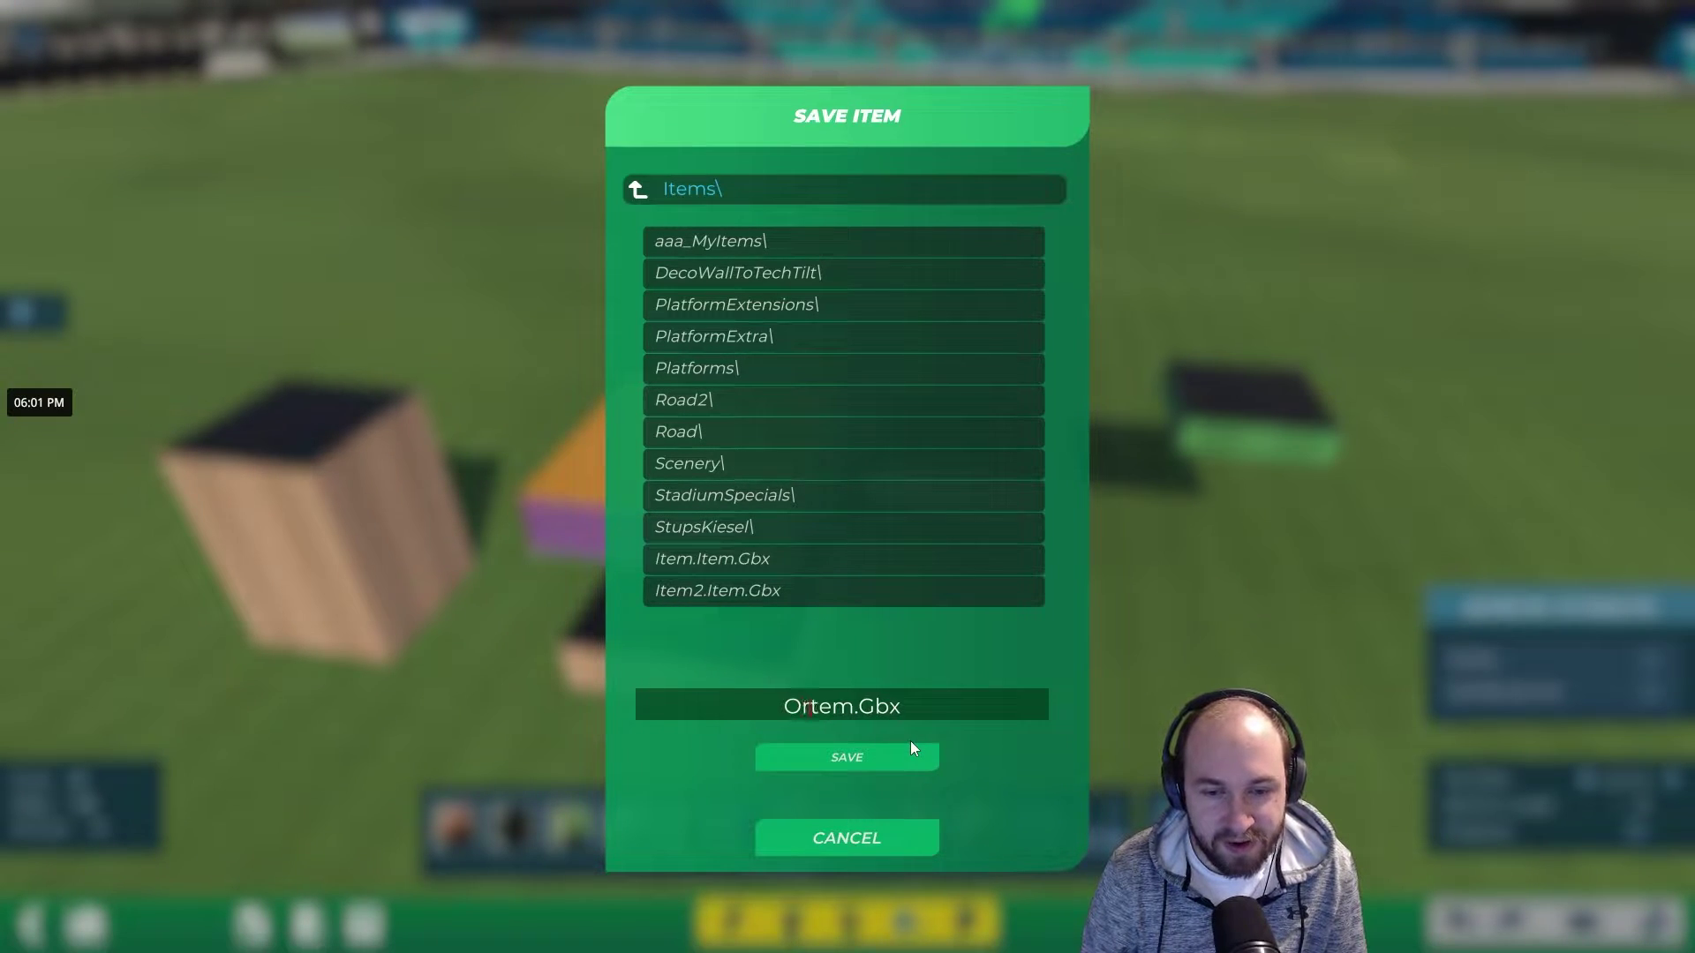
{"action": "type", "text": "ndPurpleBlock"}
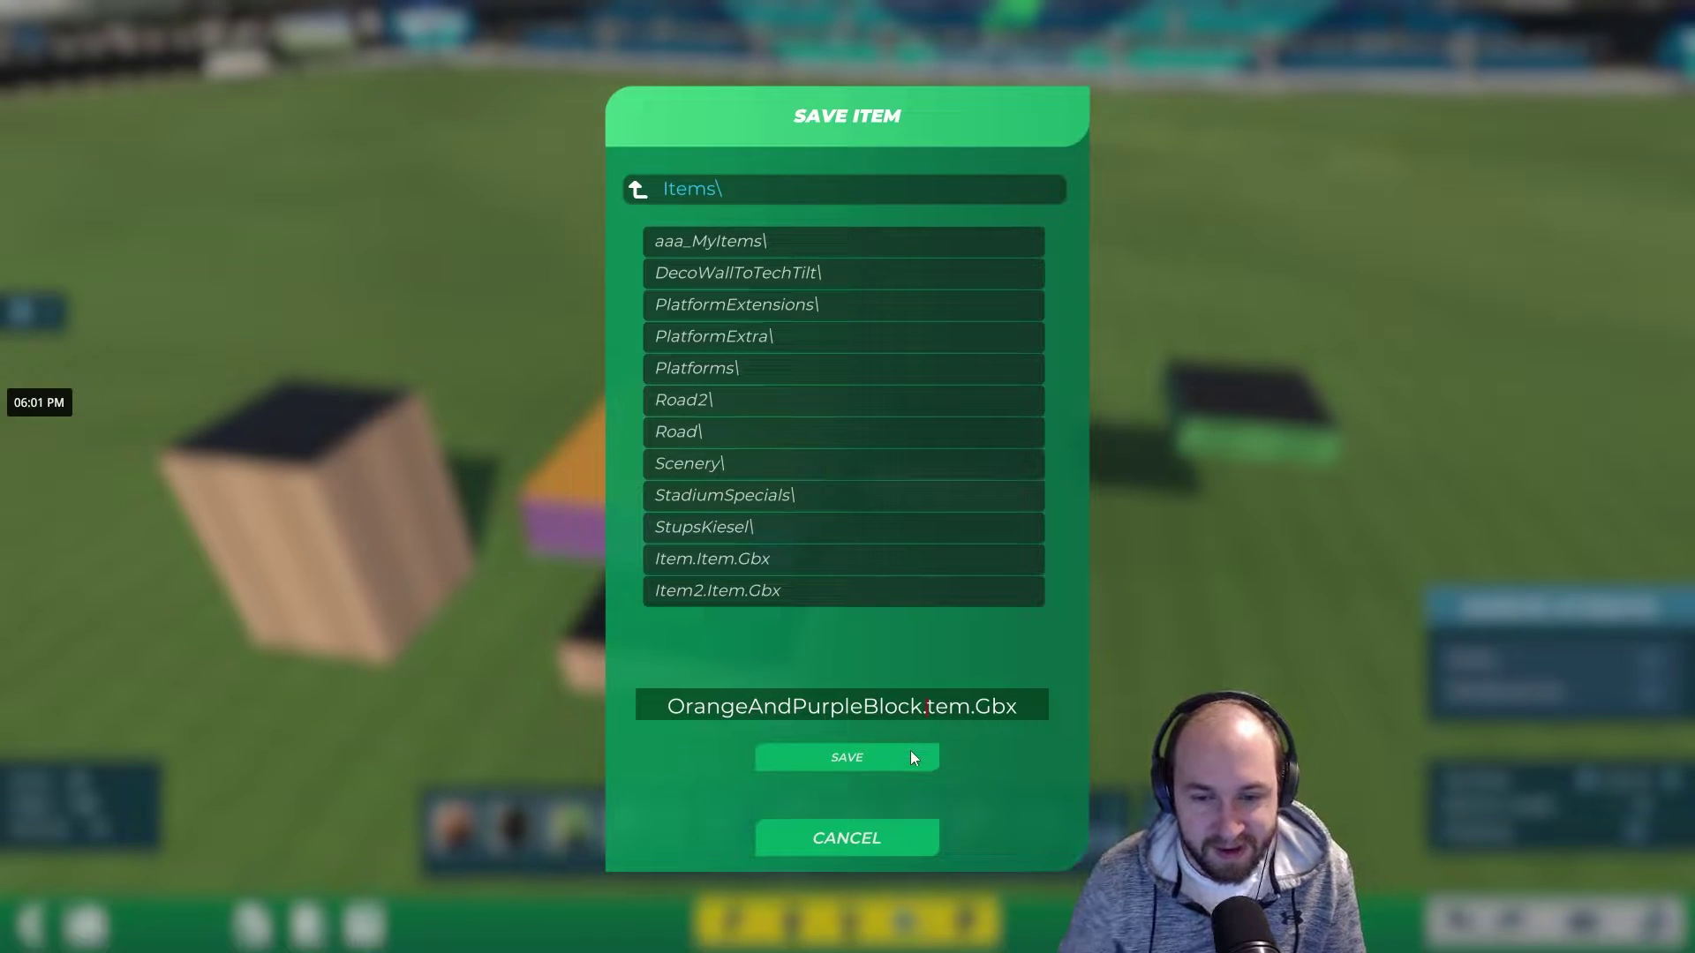
{"action": "type", "text": "."}
{"action": "left_click", "coordinate": [909, 757]}
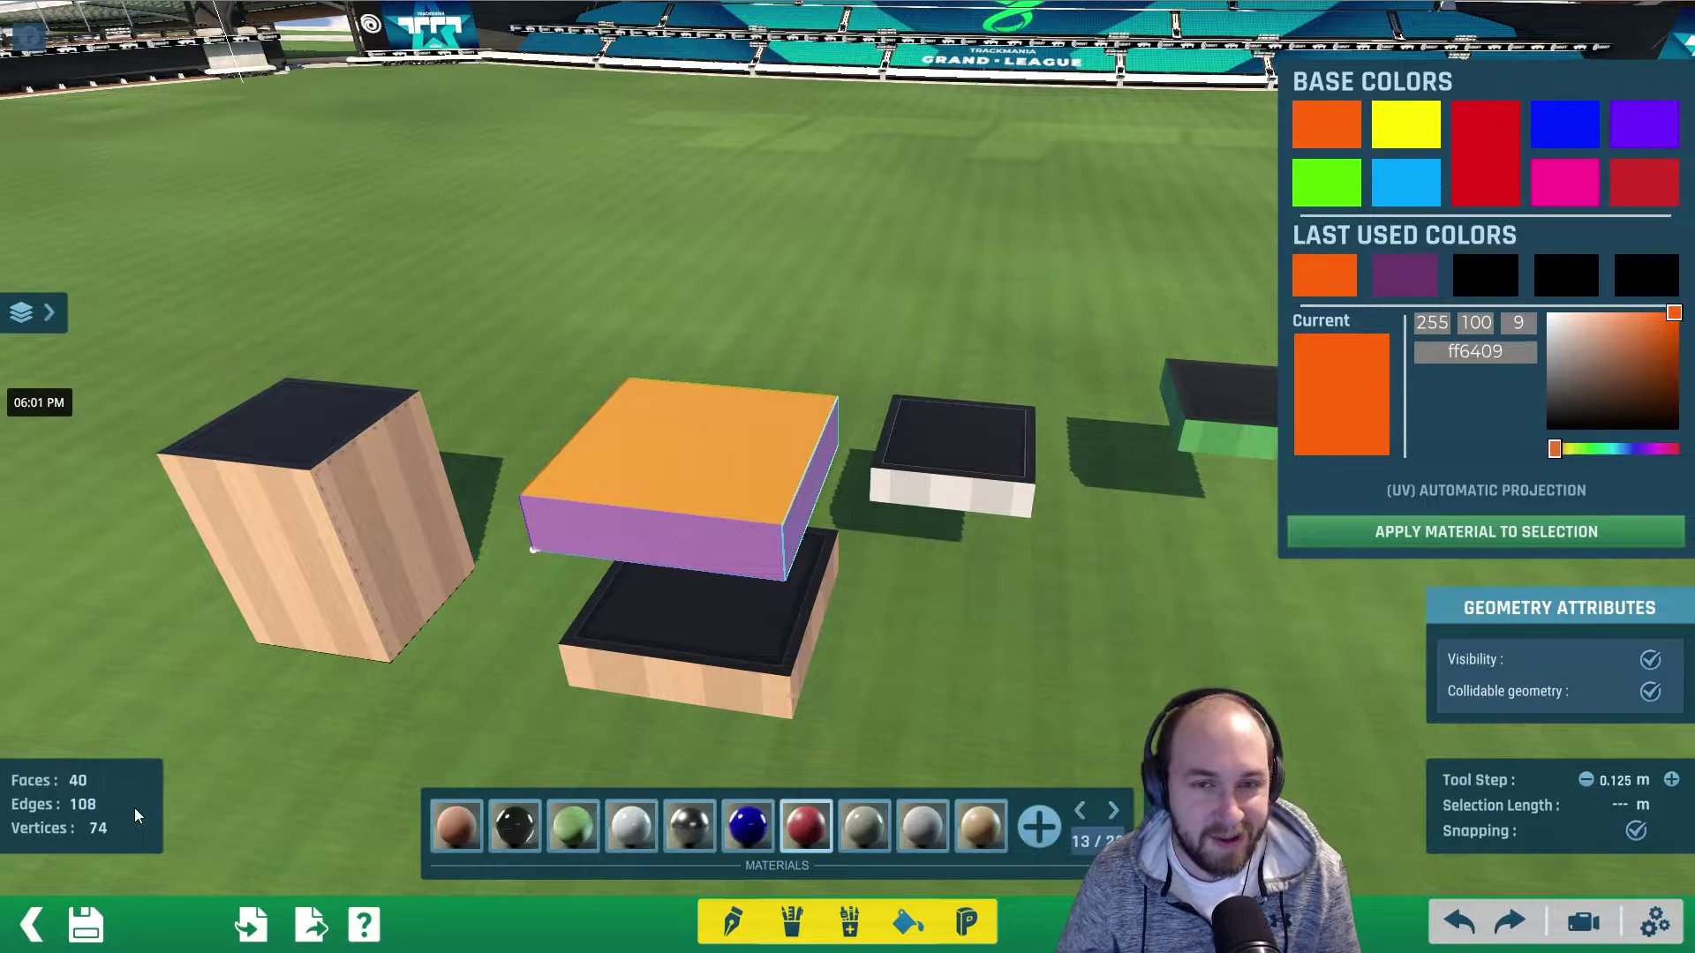
- Return from the mesh to the item properties and generate an automatic icon from the southeast
{"action": "left_click", "coordinate": [30, 929]}
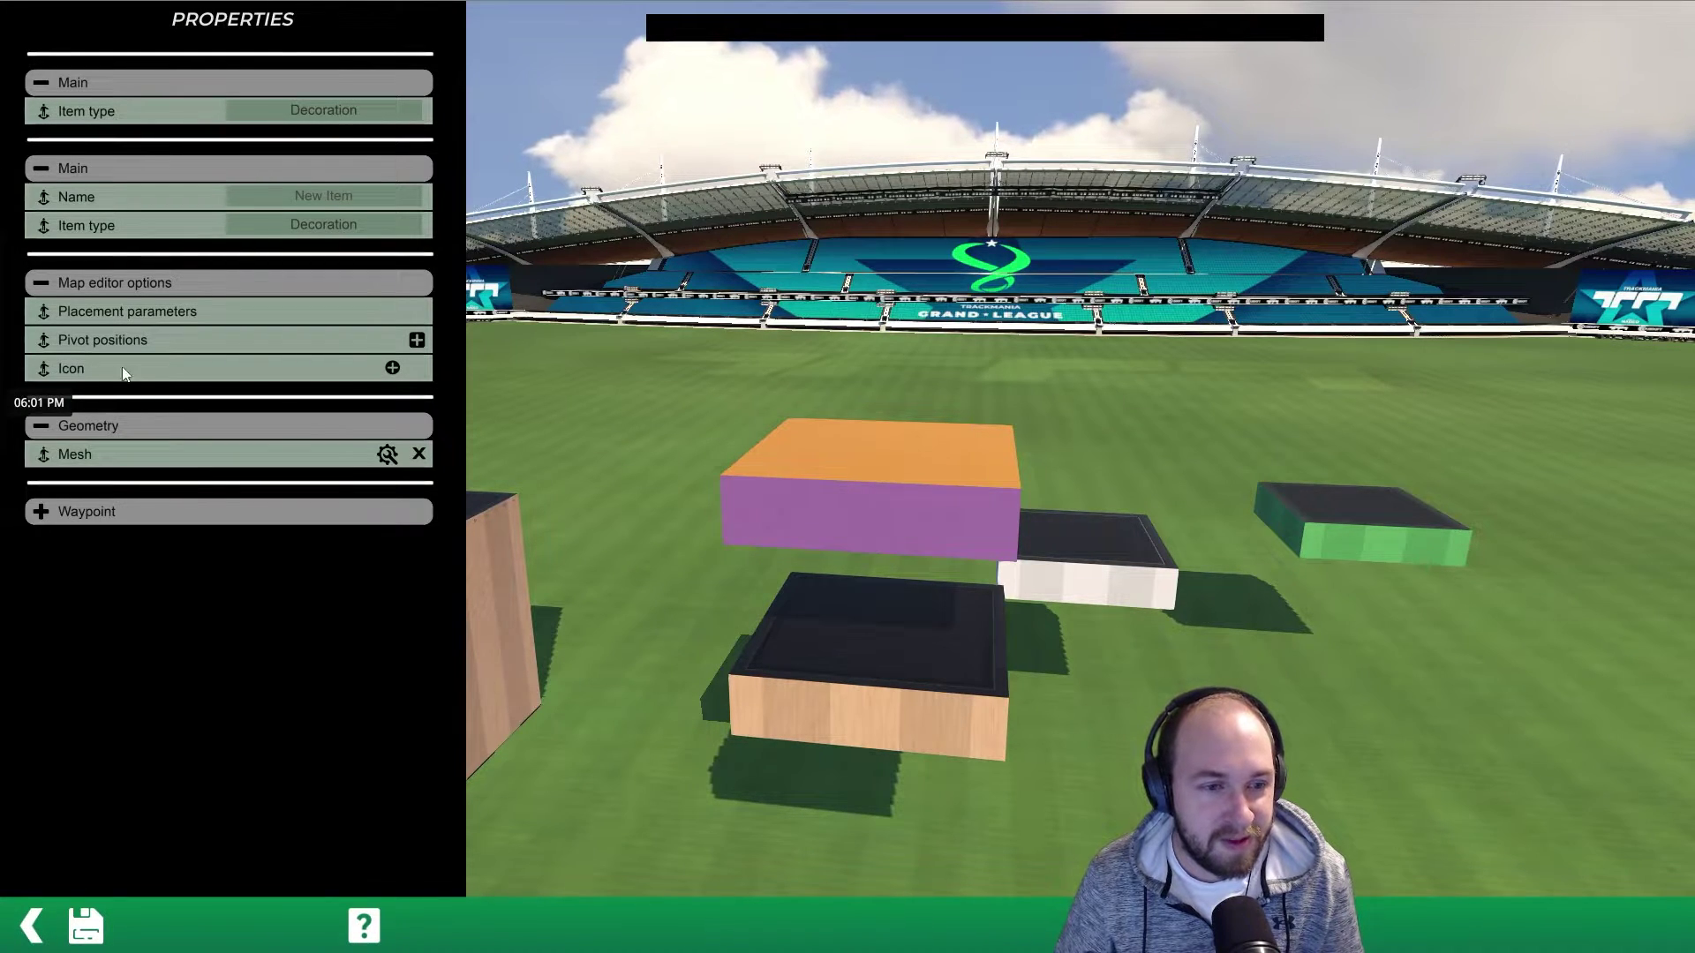
{"action": "left_click", "coordinate": [391, 368]}
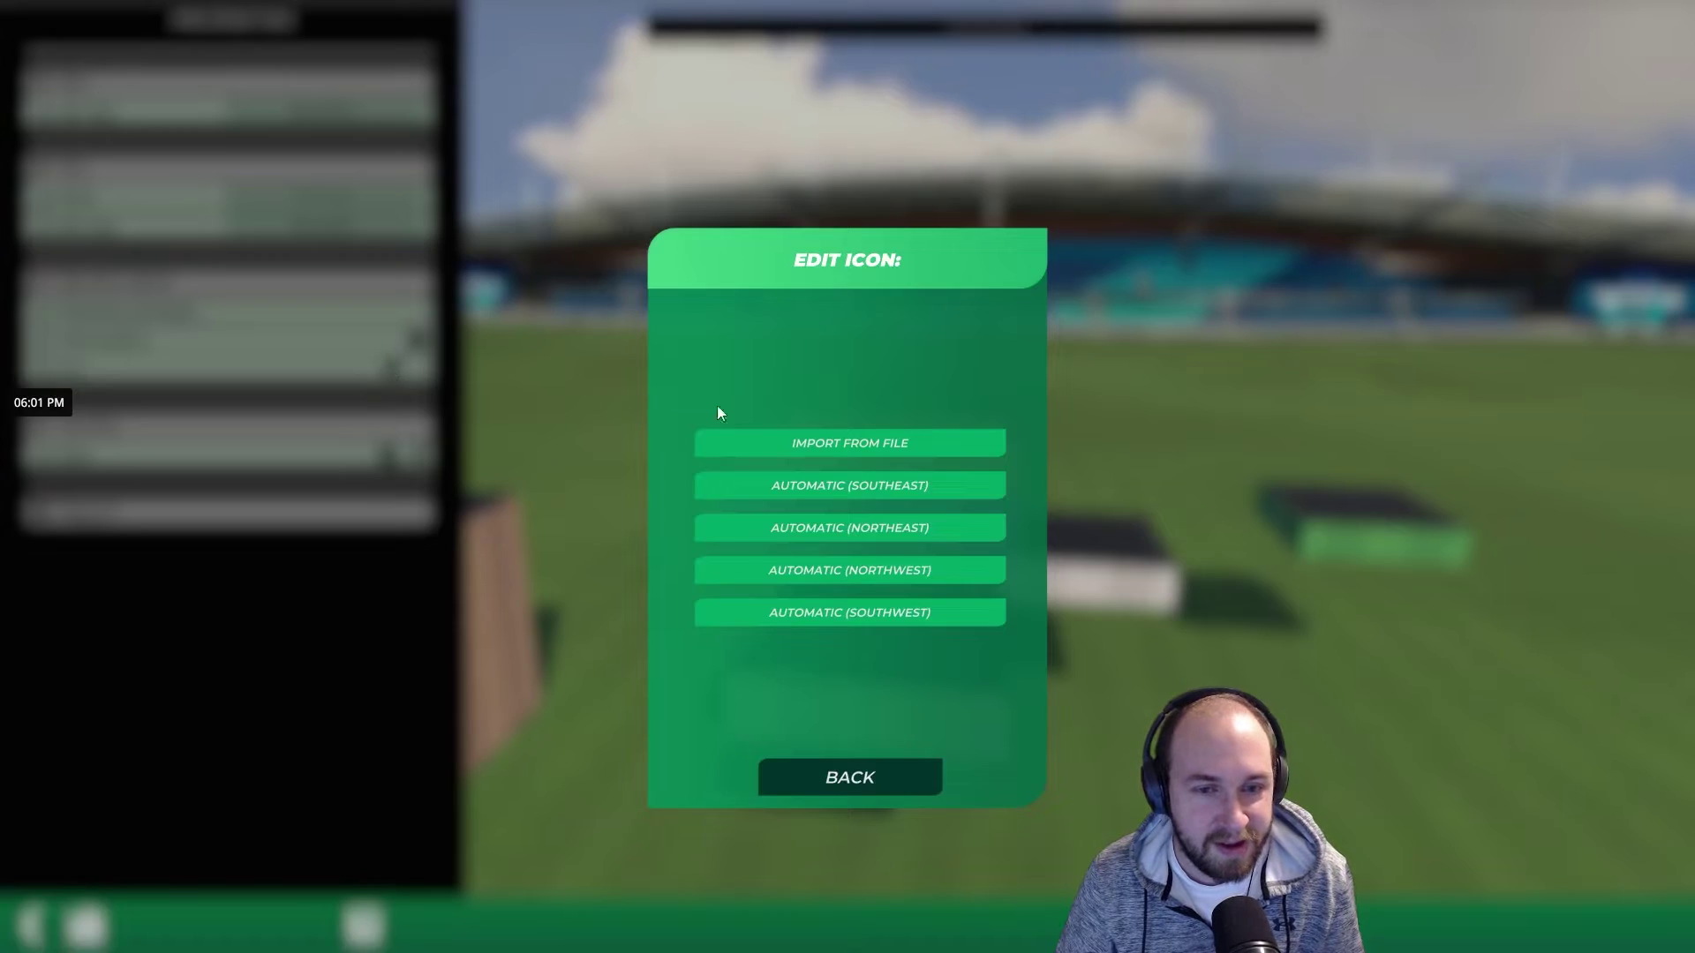
{"action": "left_click", "coordinate": [844, 485]}
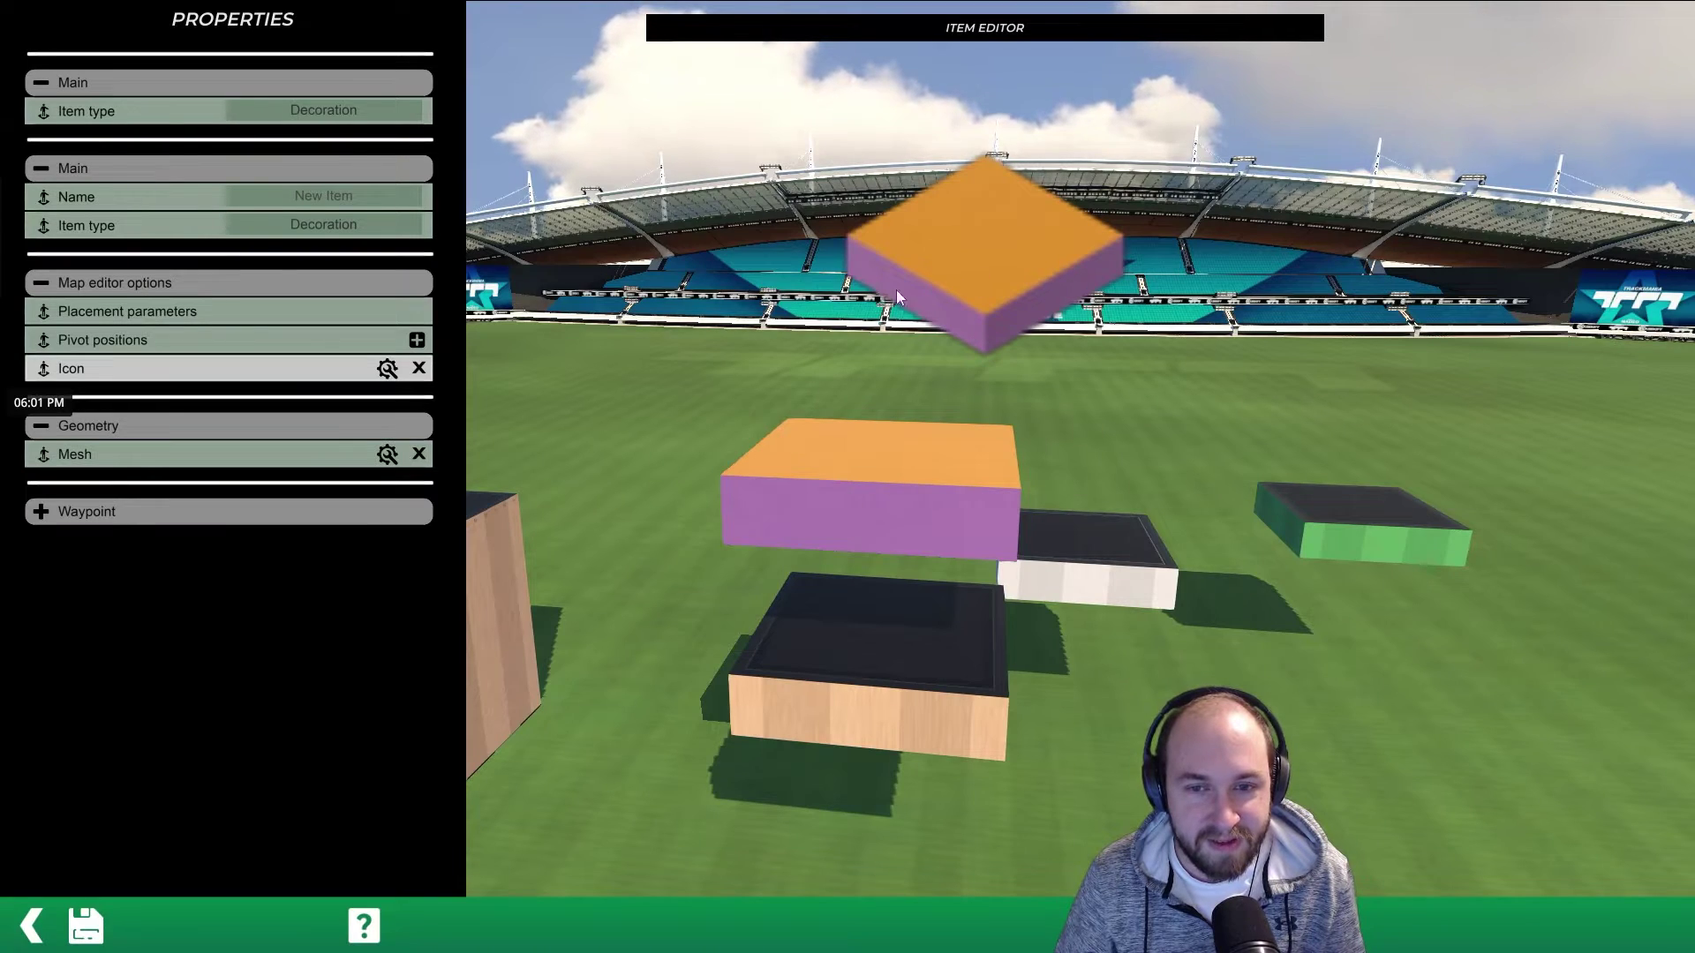
{"action": "left_click", "coordinate": [387, 368]}
{"action": "left_click", "coordinate": [861, 487]}
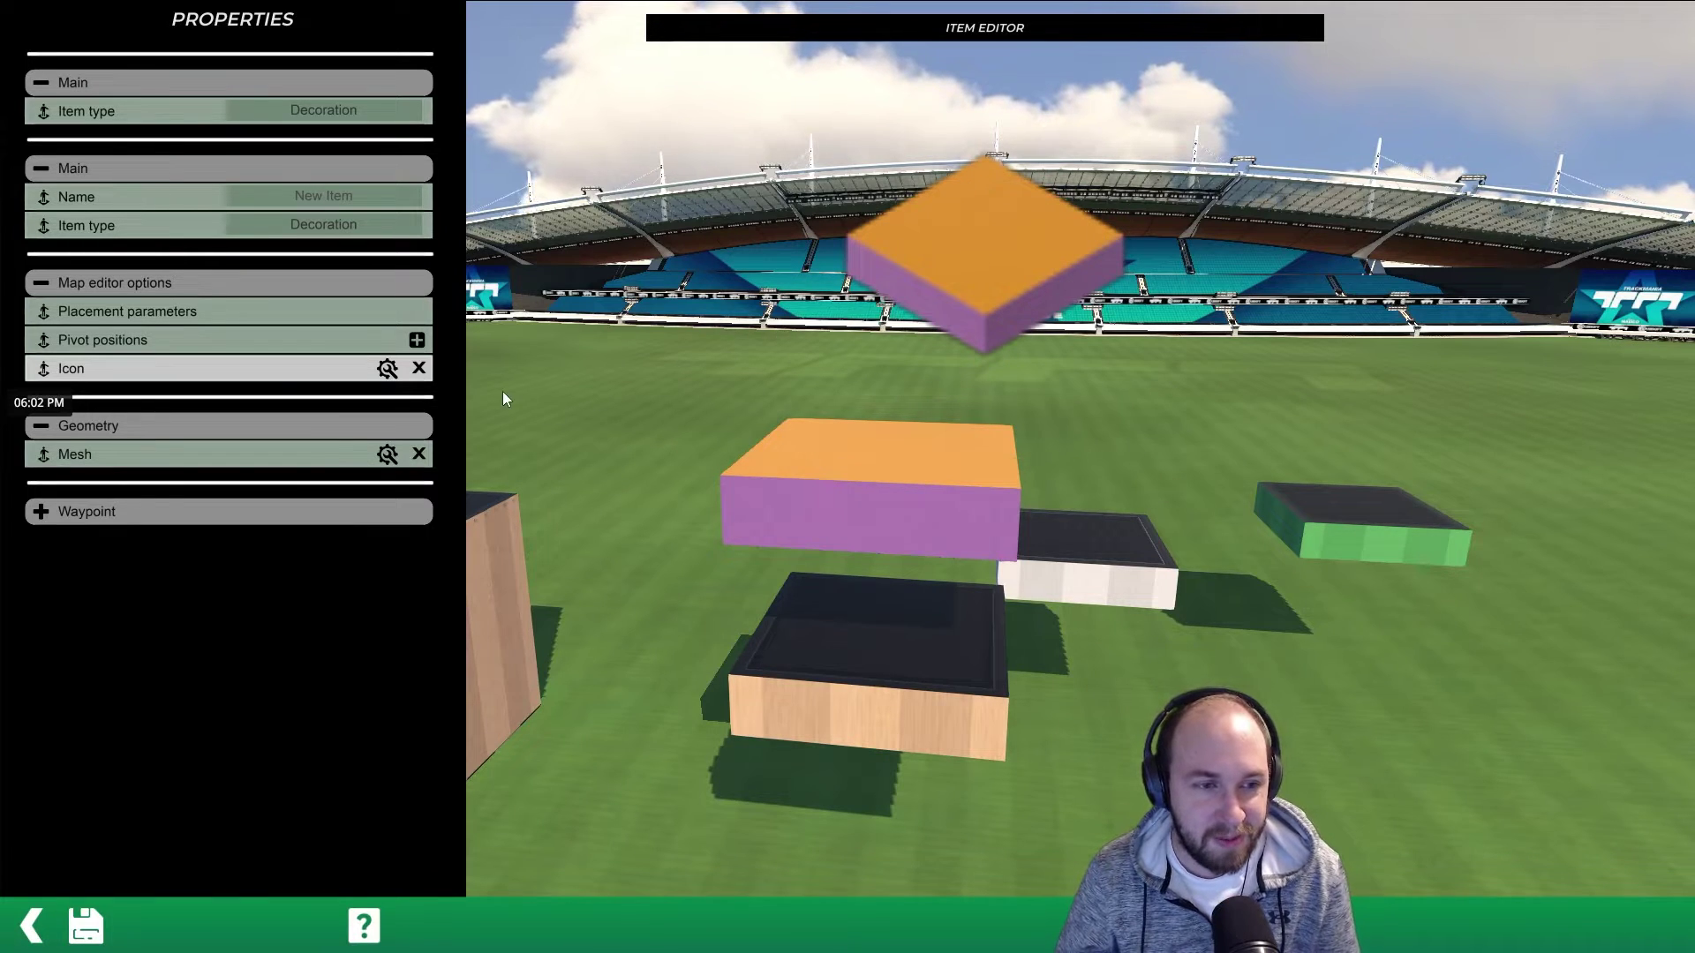
- Set the item's placement parameters to fly step 8, grid horizontal size 32 and grid vertical size 8
{"action": "left_click", "coordinate": [99, 316]}
{"action": "right_click_drag", "start_coordinate": [913, 448], "coordinate": [994, 513], "text": "alt"}
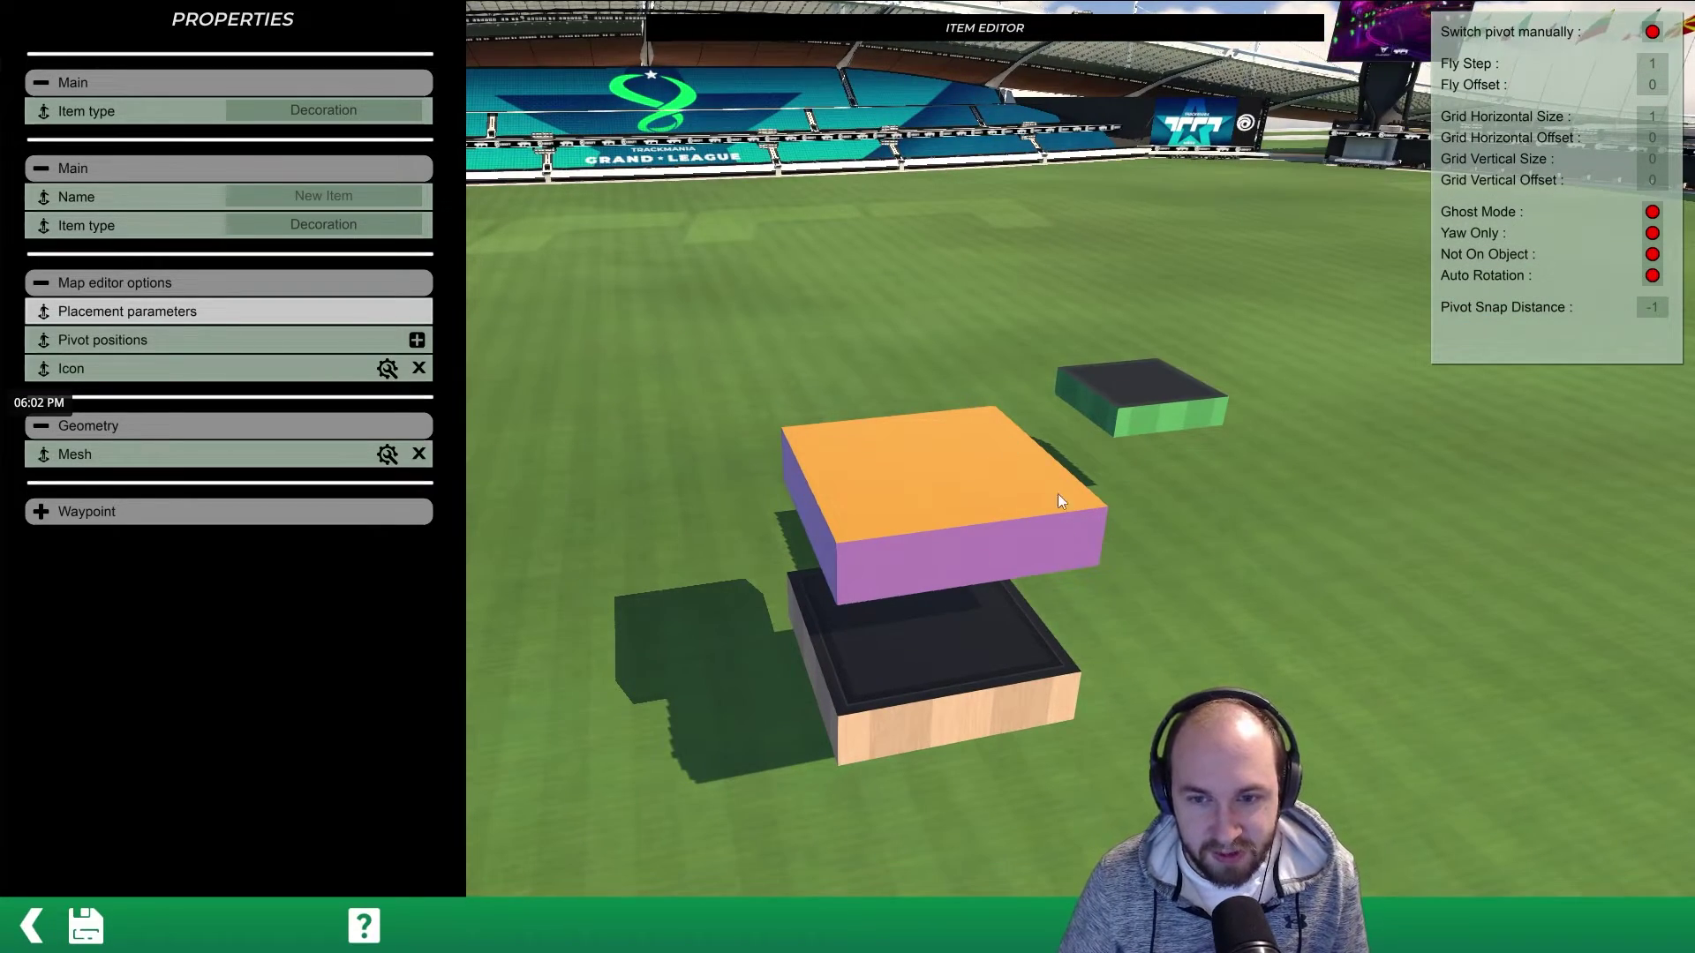
{"action": "right_click_drag", "start_coordinate": [1112, 574], "coordinate": [1632, 117]}
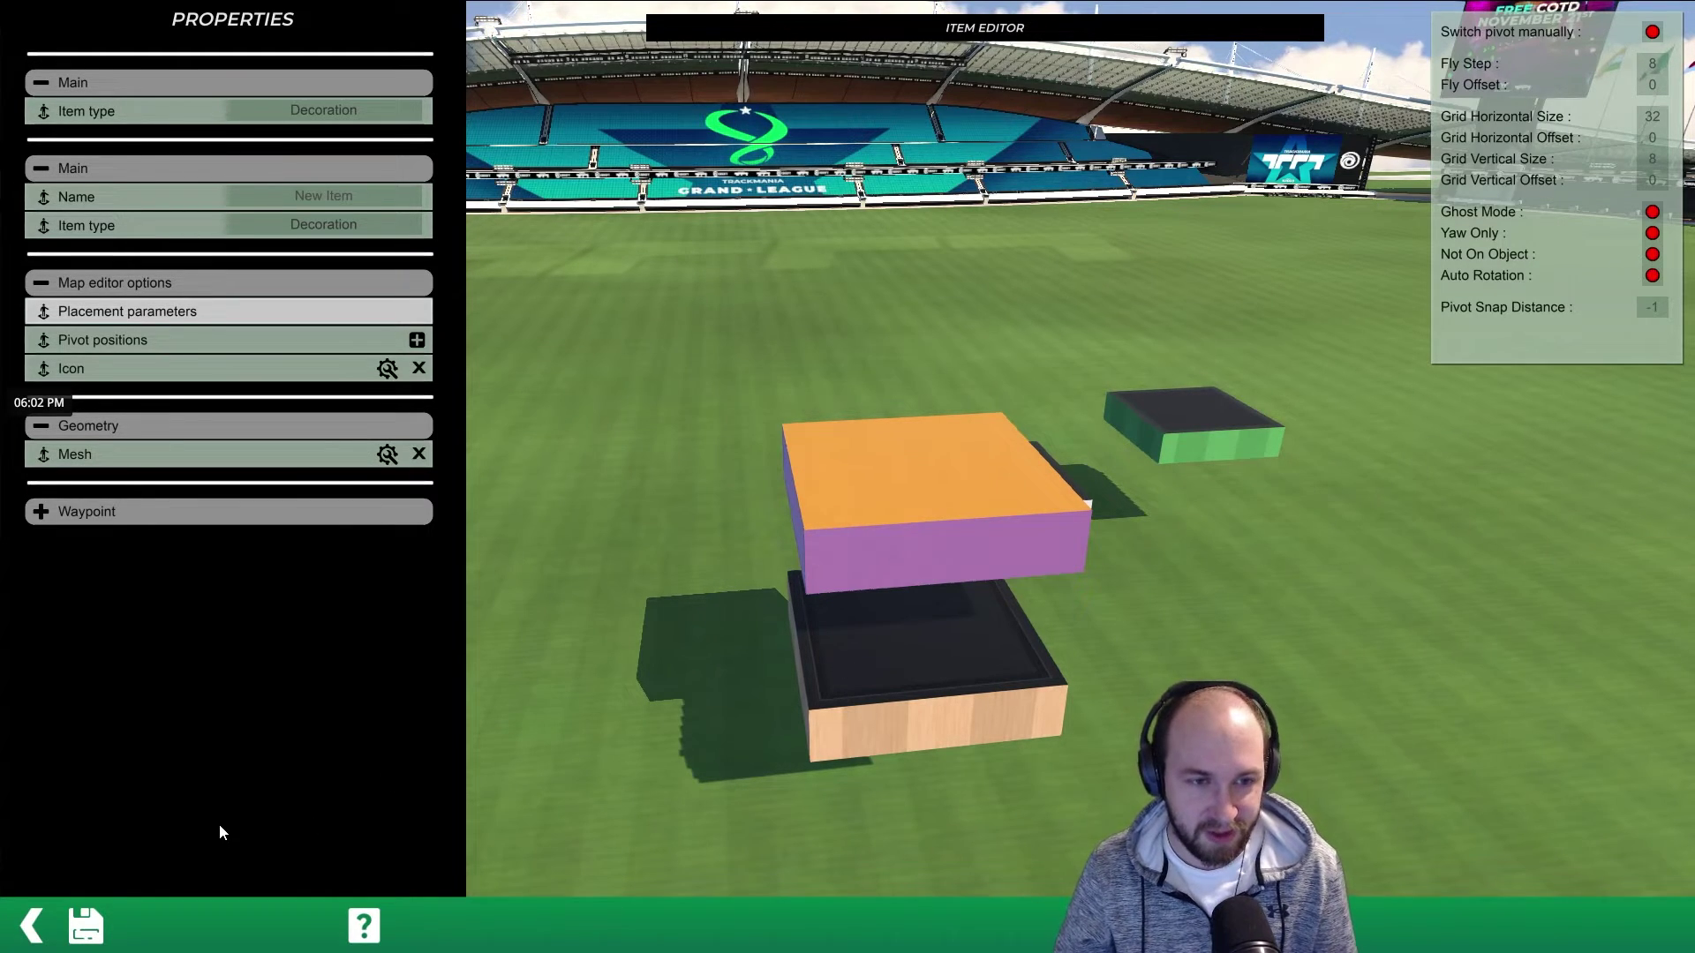
- Save the item over OrangeAndPurpleBlock.Item.Gbx and return to the map editor
{"action": "left_click", "coordinate": [94, 931]}
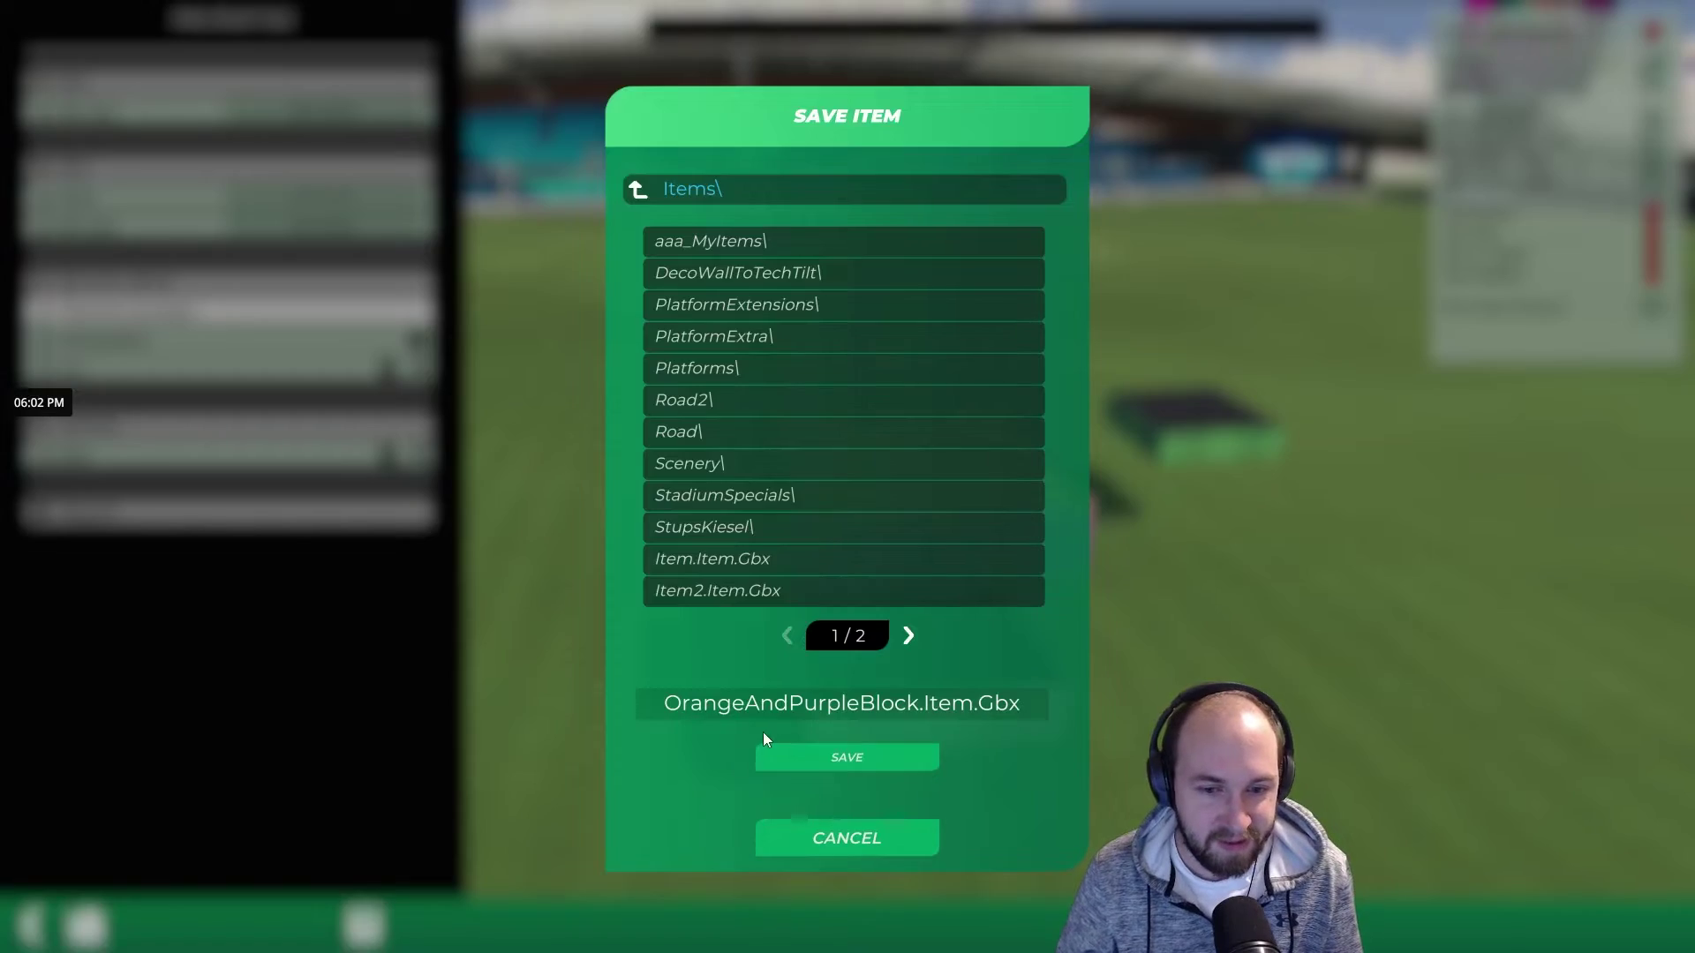
{"action": "left_click", "coordinate": [842, 759]}
{"action": "left_click", "coordinate": [713, 505]}
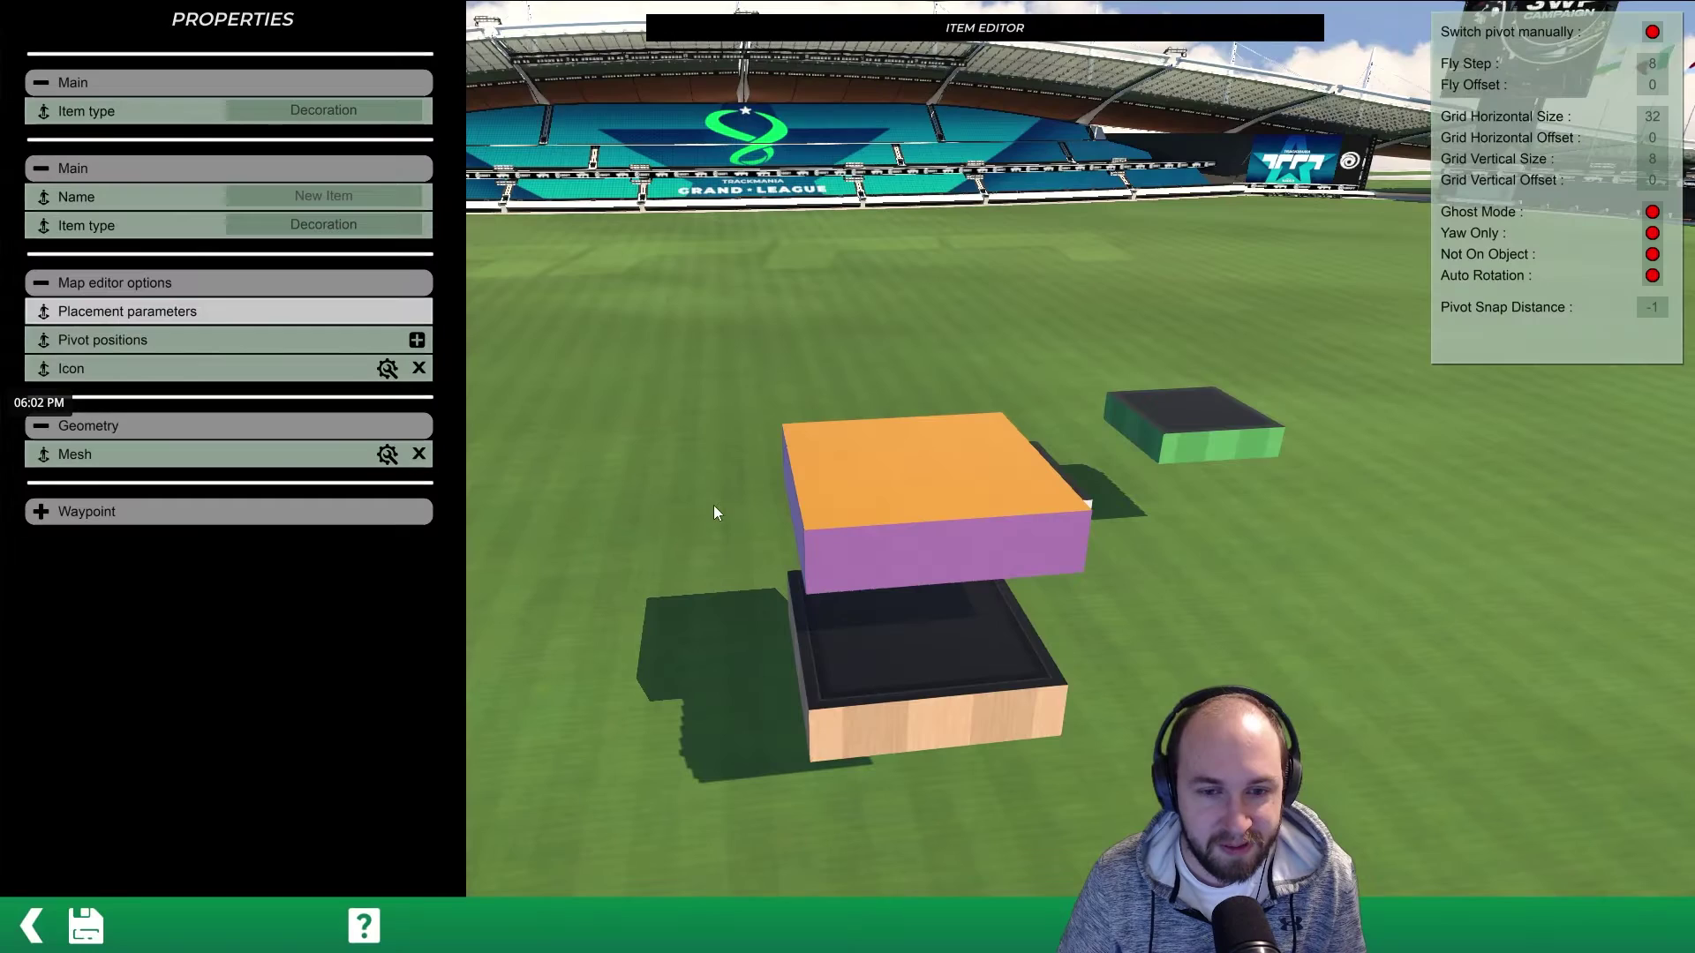
{"action": "left_click", "coordinate": [38, 939]}
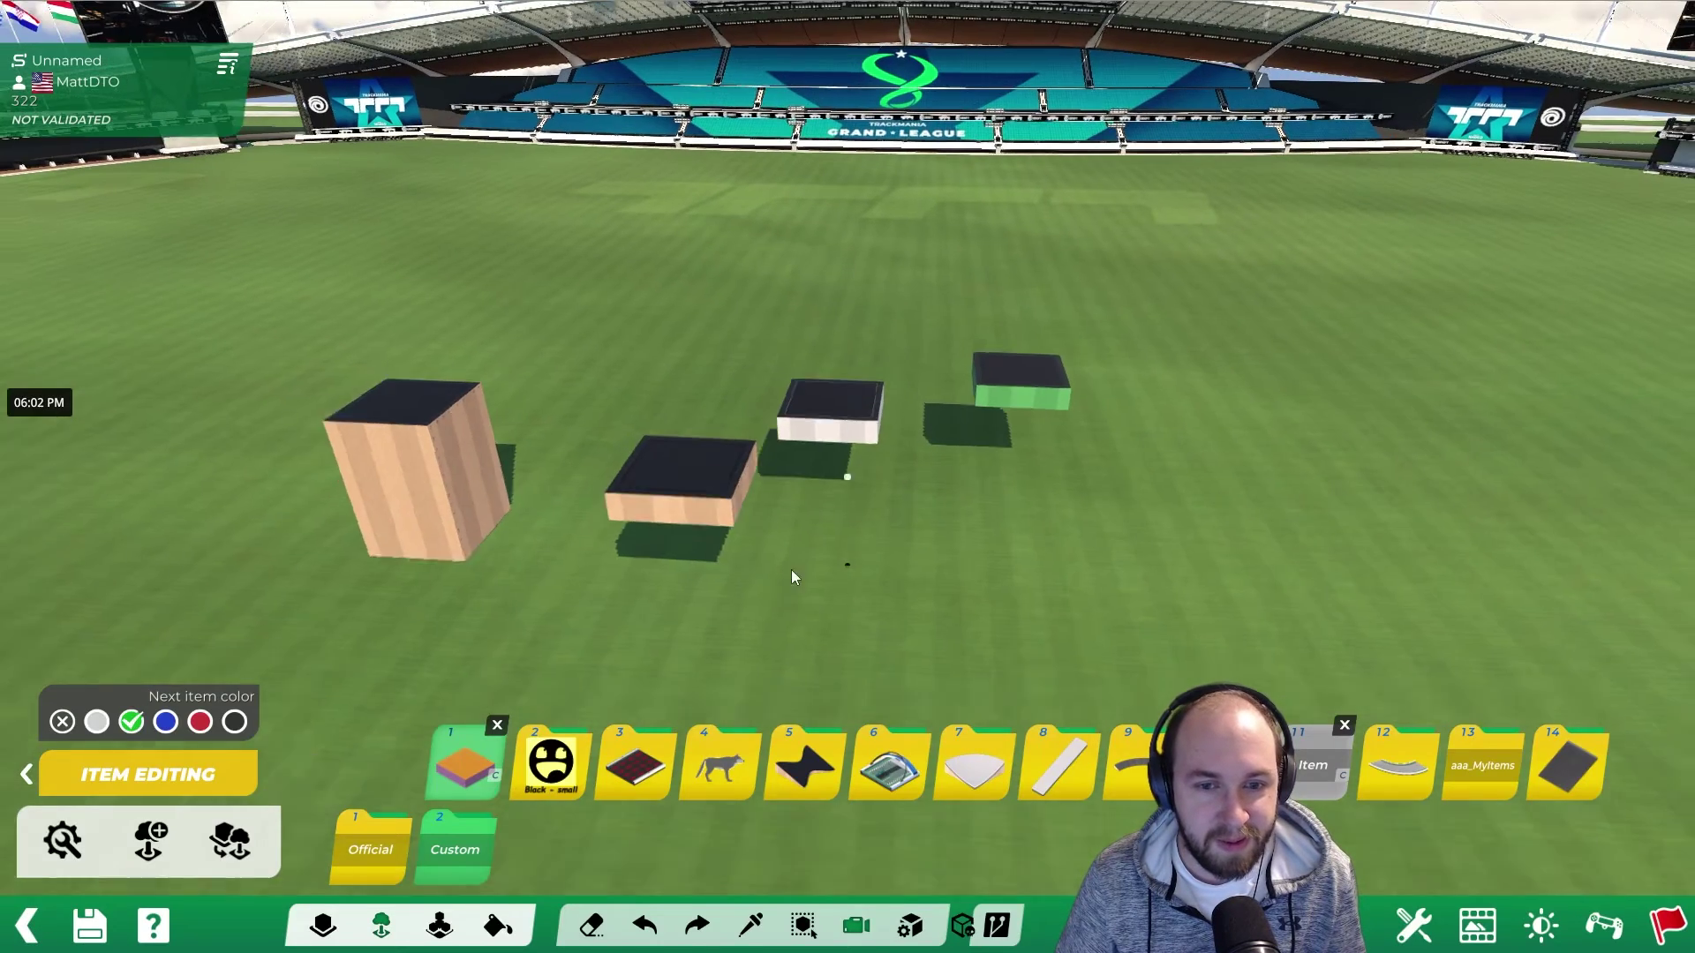